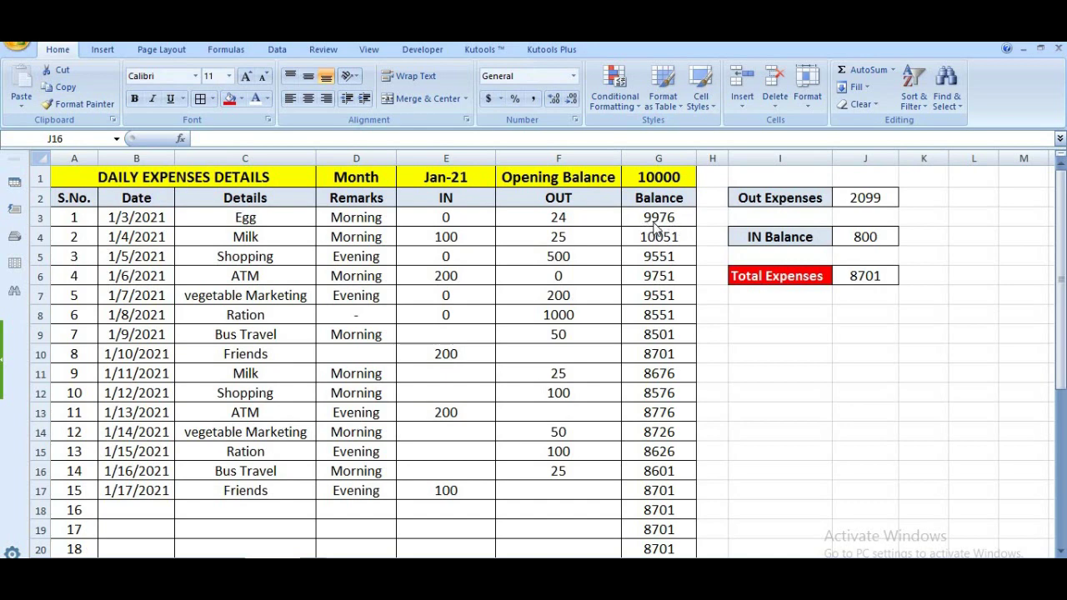
Enter 30 in the Egg row's OUT cell F3 and 200 in the Milk row's IN cell E4
{"action": "left_click", "coordinate": [580, 217]}
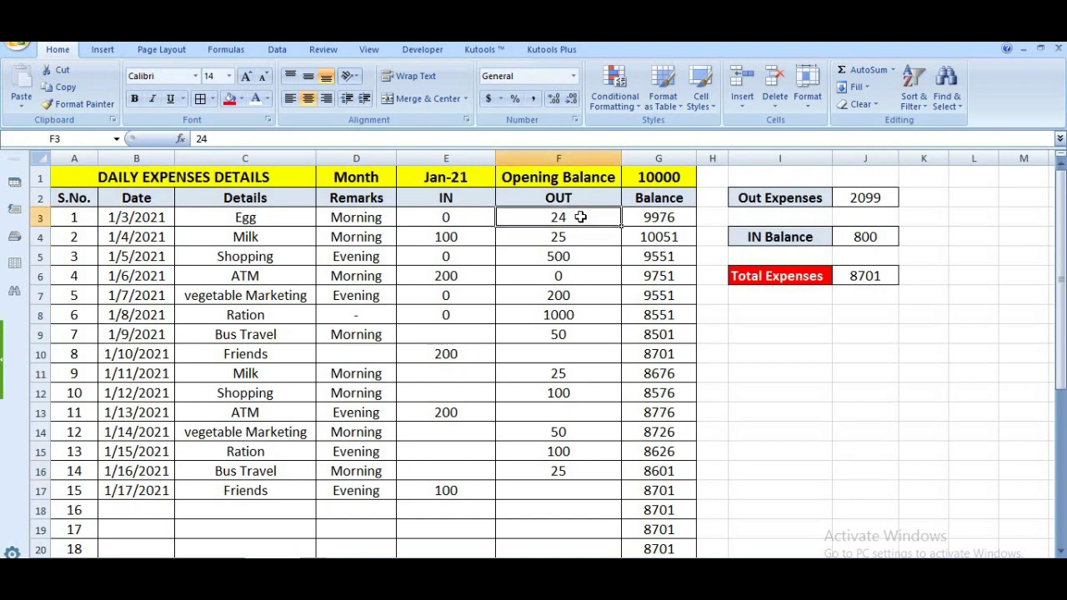
{"action": "type", "text": "30"}
{"action": "key", "text": "Return"}
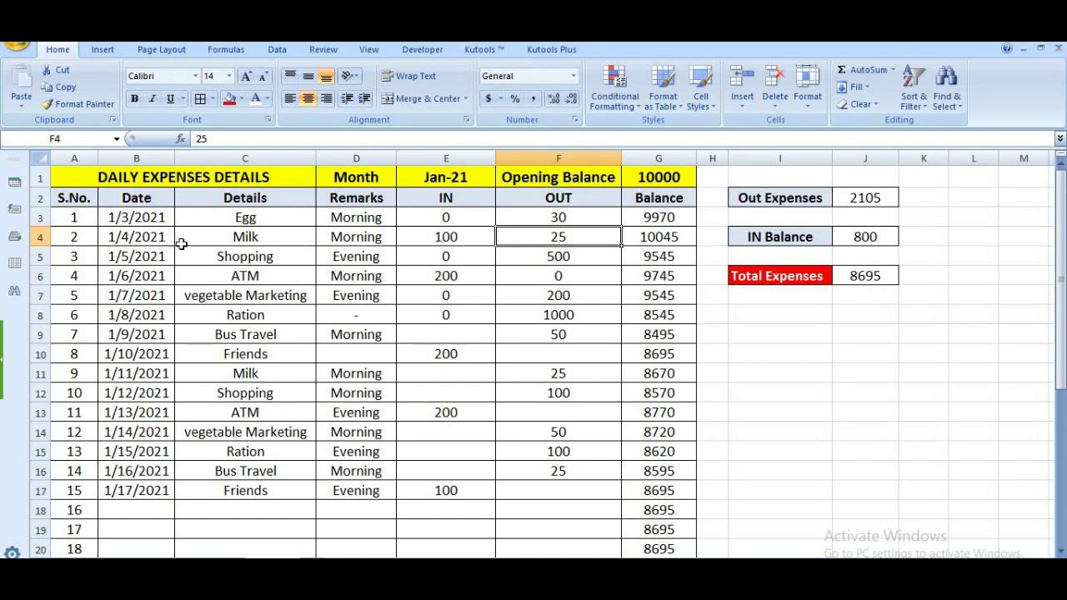
{"action": "left_click", "coordinate": [464, 238]}
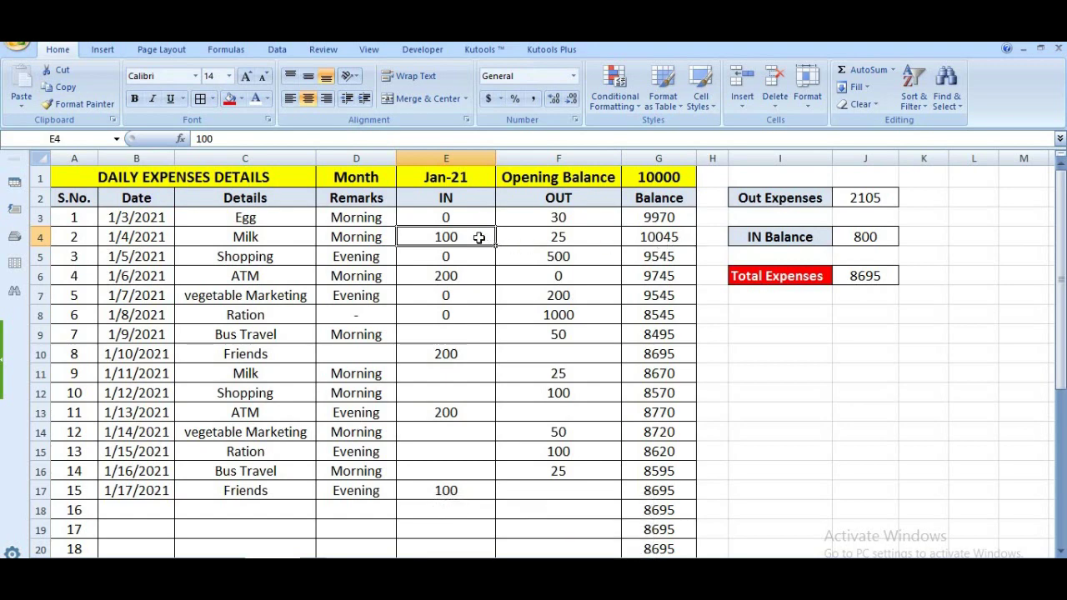
{"action": "type", "text": "200"}
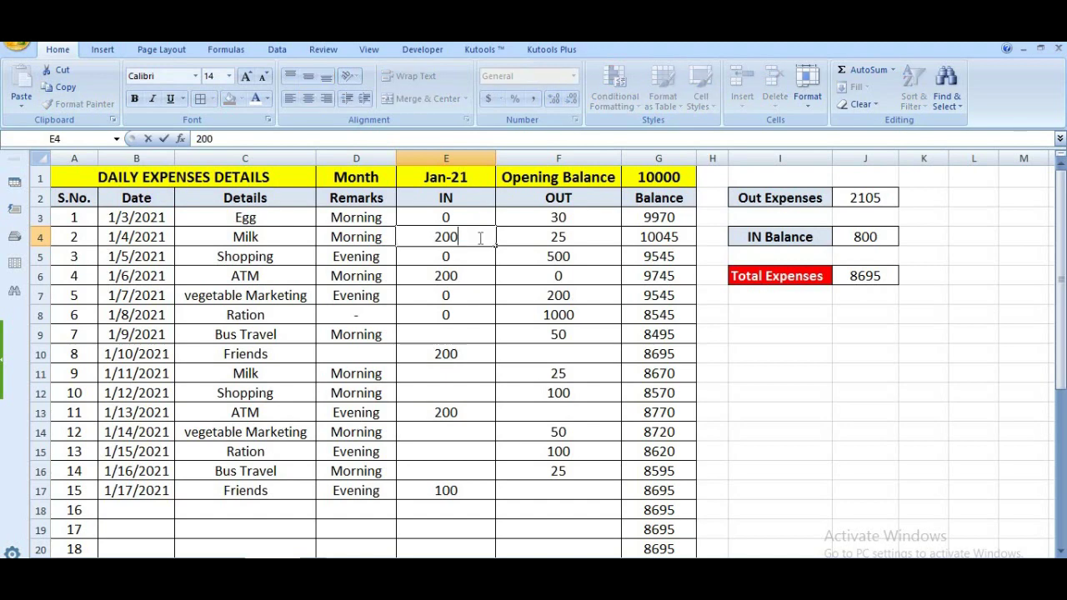
{"action": "key", "text": "Return"}
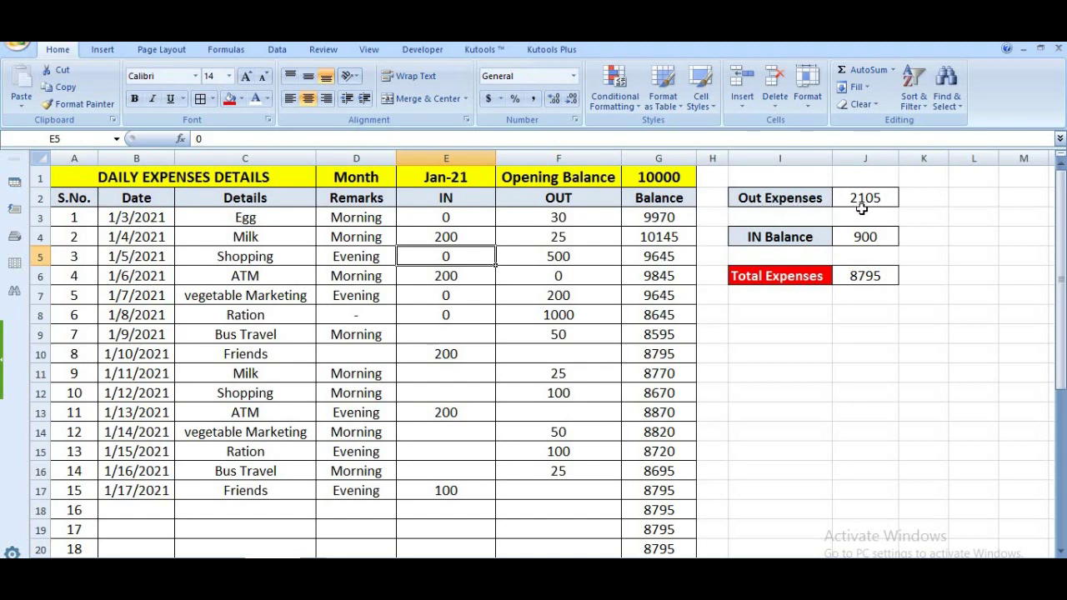
Select the OUT range F3:F16 and the IN range E3:E17 to clear their amounts
{"action": "left_click_drag", "start_coordinate": [559, 216], "coordinate": [581, 472]}
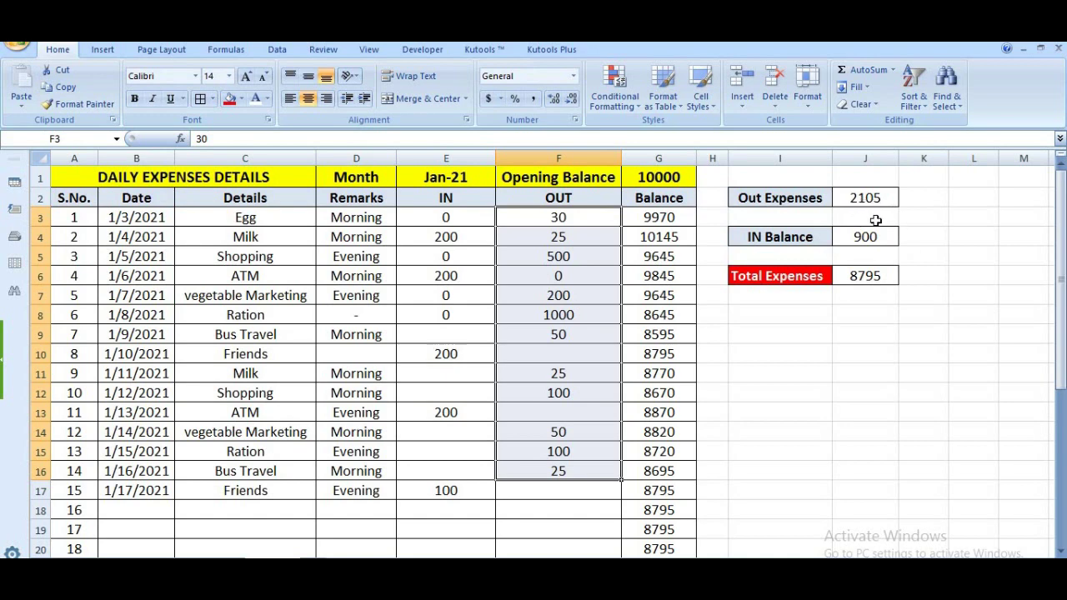
{"action": "left_click_drag", "start_coordinate": [451, 215], "coordinate": [450, 490]}
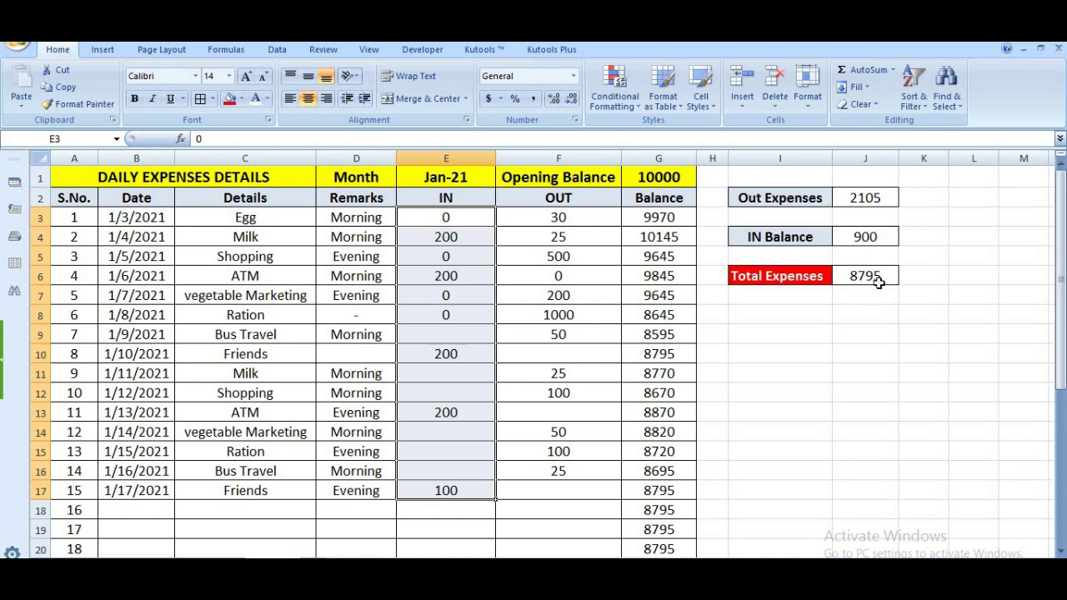
{"action": "left_click", "coordinate": [576, 357]}
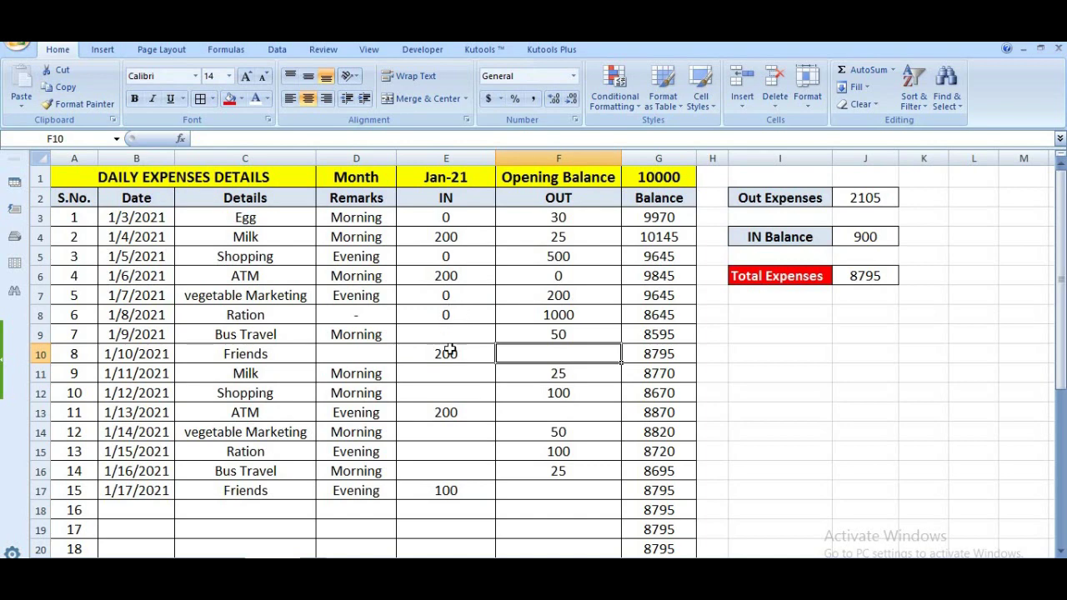
{"action": "left_click", "coordinate": [443, 340]}
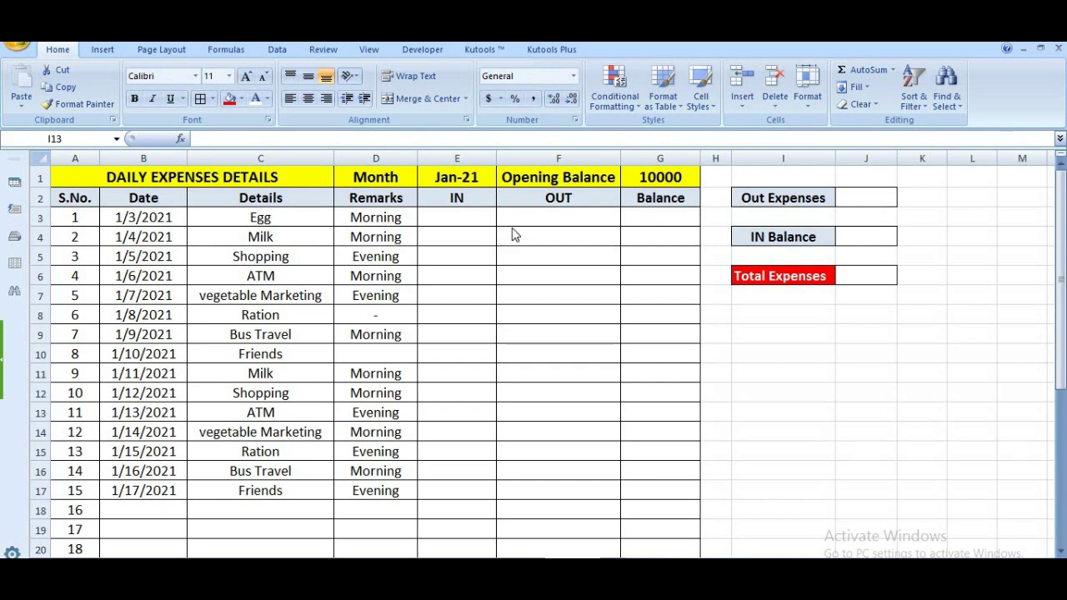
Enter 0 as IN in E3 and 25 as OUT in F3 for the Egg row
{"action": "left_click", "coordinate": [663, 179]}
{"action": "left_click", "coordinate": [660, 217]}
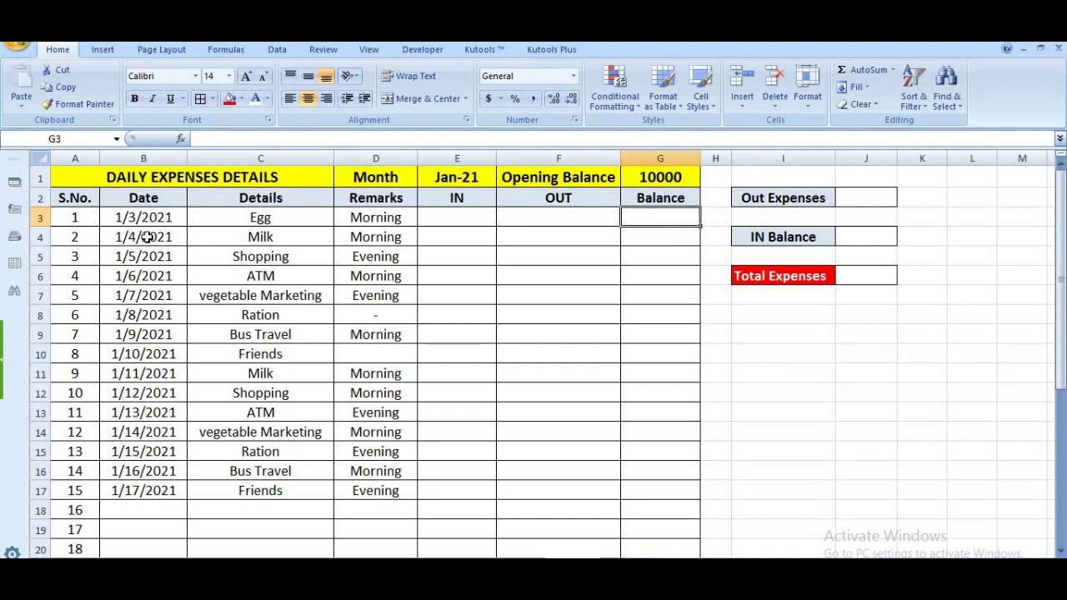
{"action": "left_click", "coordinate": [466, 219]}
{"action": "type", "text": "0"}
{"action": "left_click", "coordinate": [538, 215]}
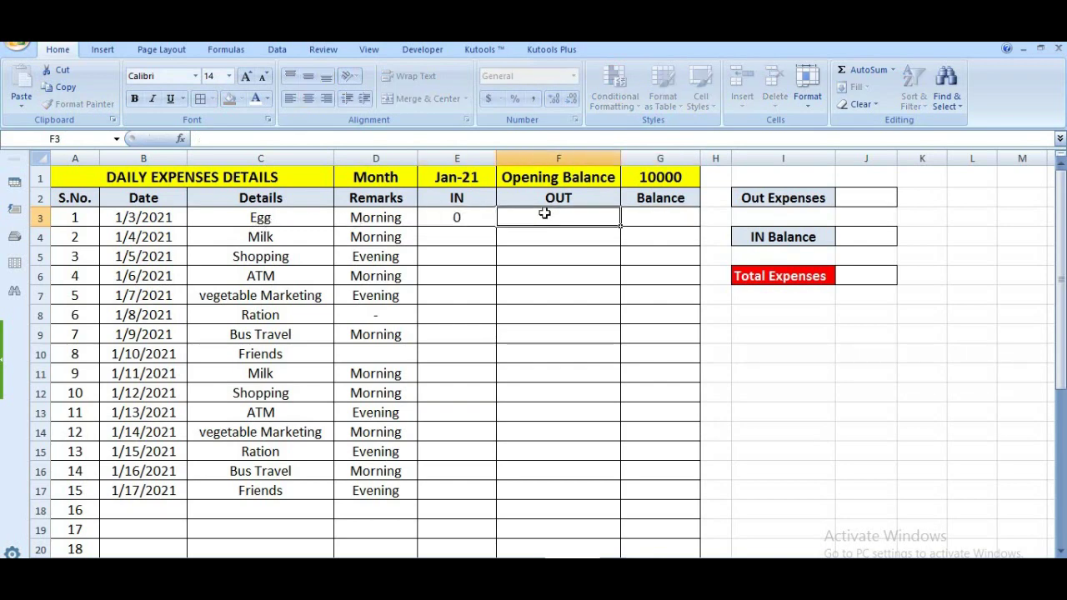
{"action": "type", "text": "25"}
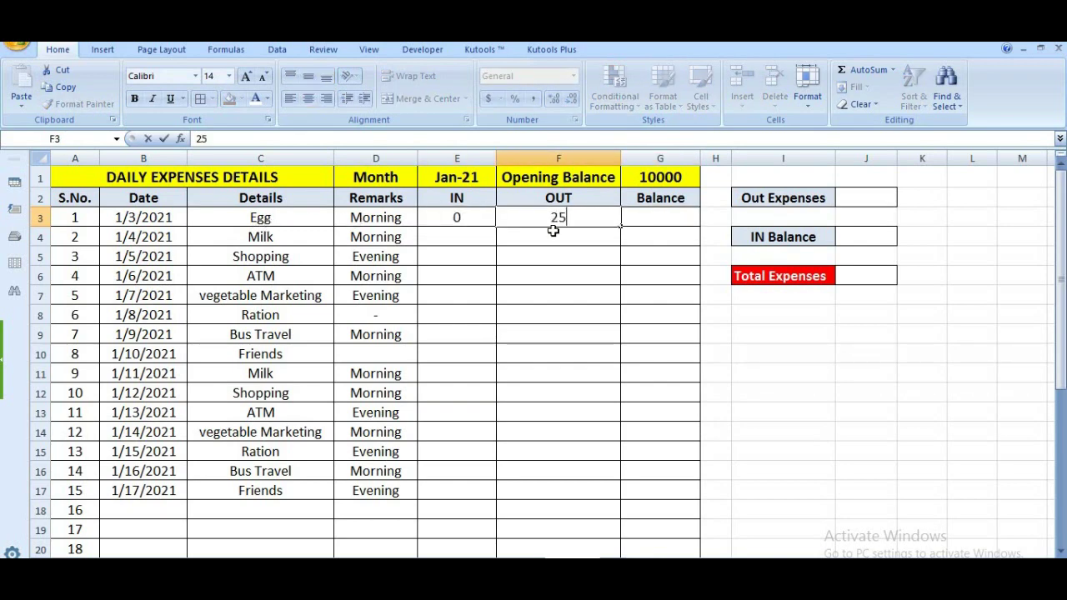
{"action": "left_click", "coordinate": [638, 218]}
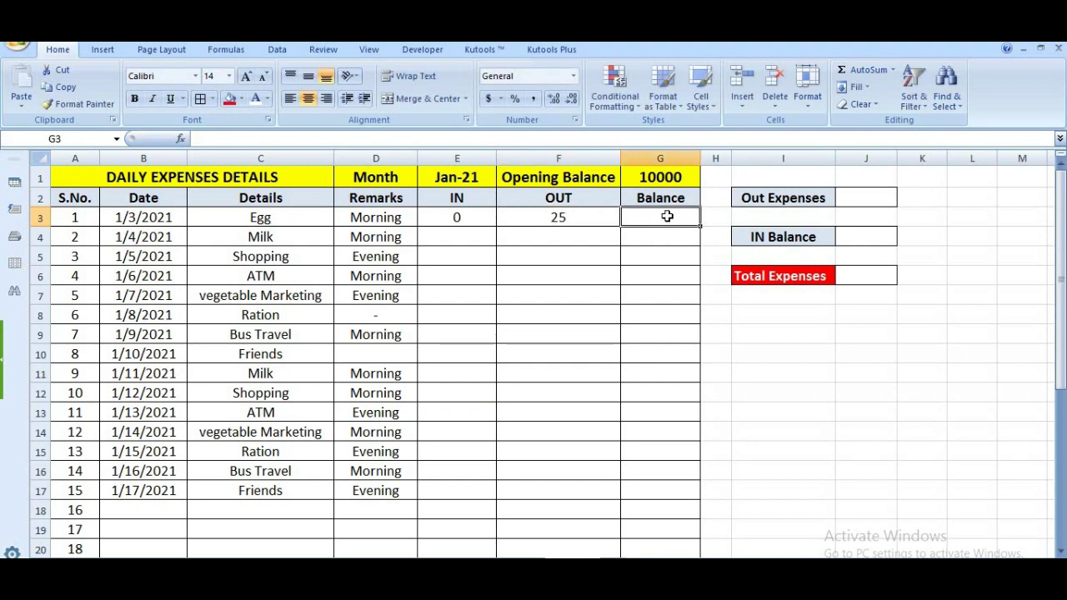
Enter the Balance formula =G1+E3-F3 in G3, giving 9975
{"action": "type", "text": "="}
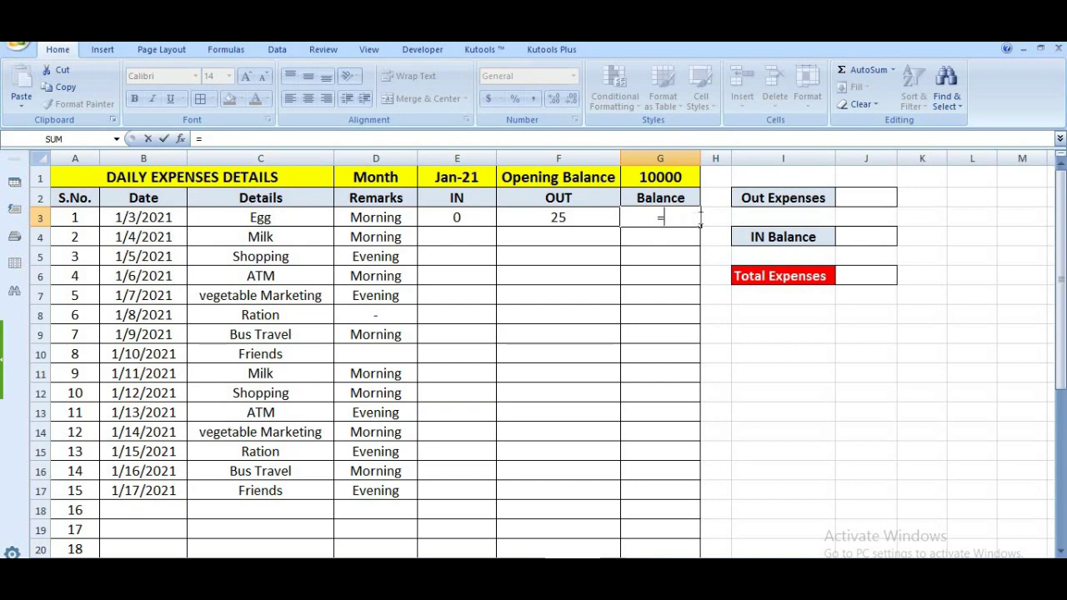
{"action": "left_click", "coordinate": [681, 177]}
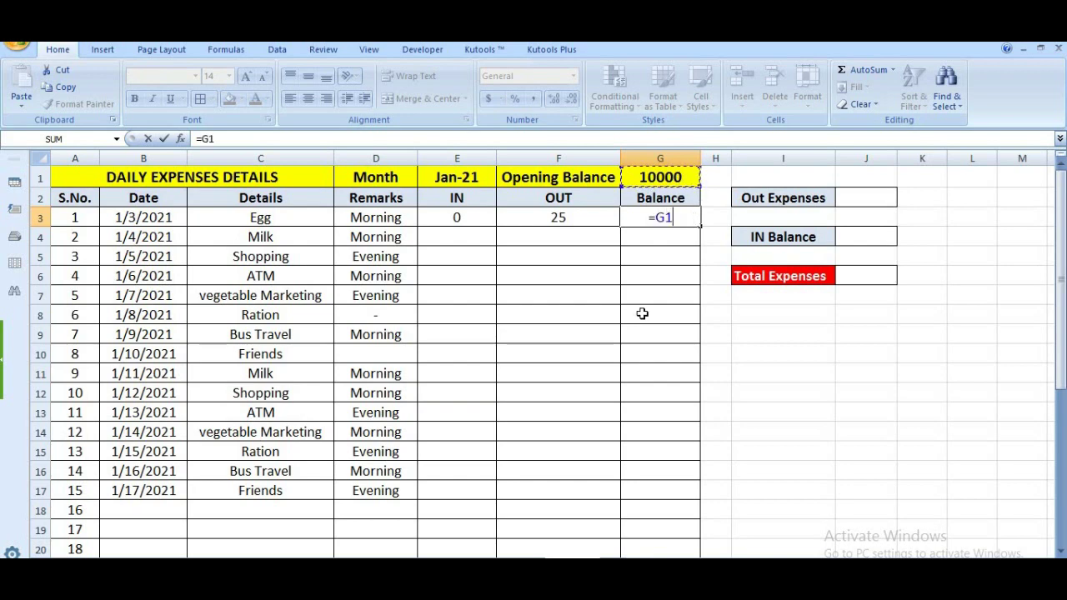
{"action": "type", "text": "+"}
{"action": "left_click", "coordinate": [470, 217]}
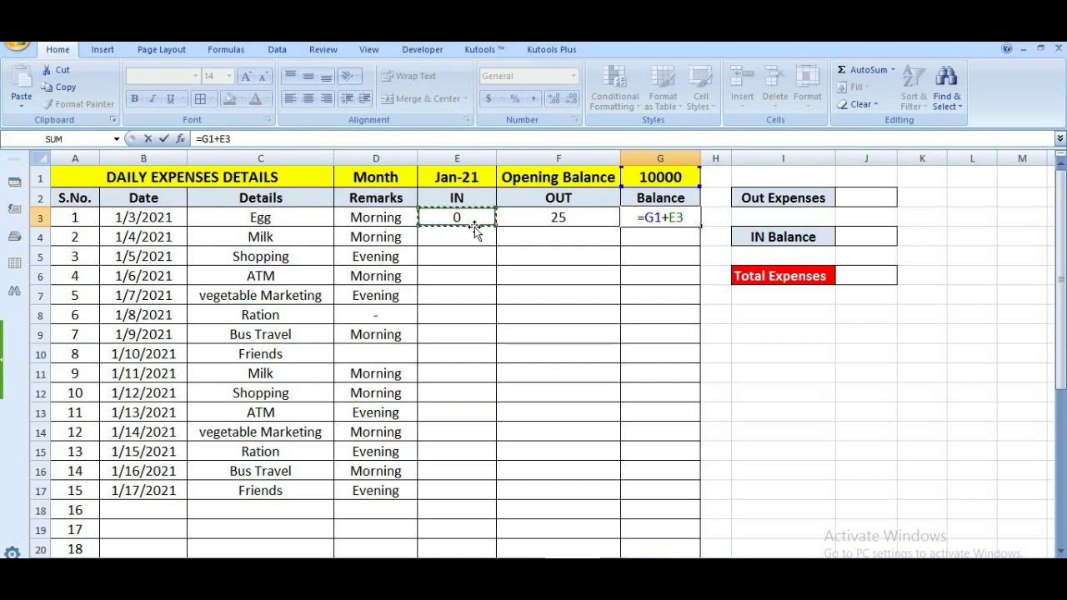
{"action": "type", "text": "_"}
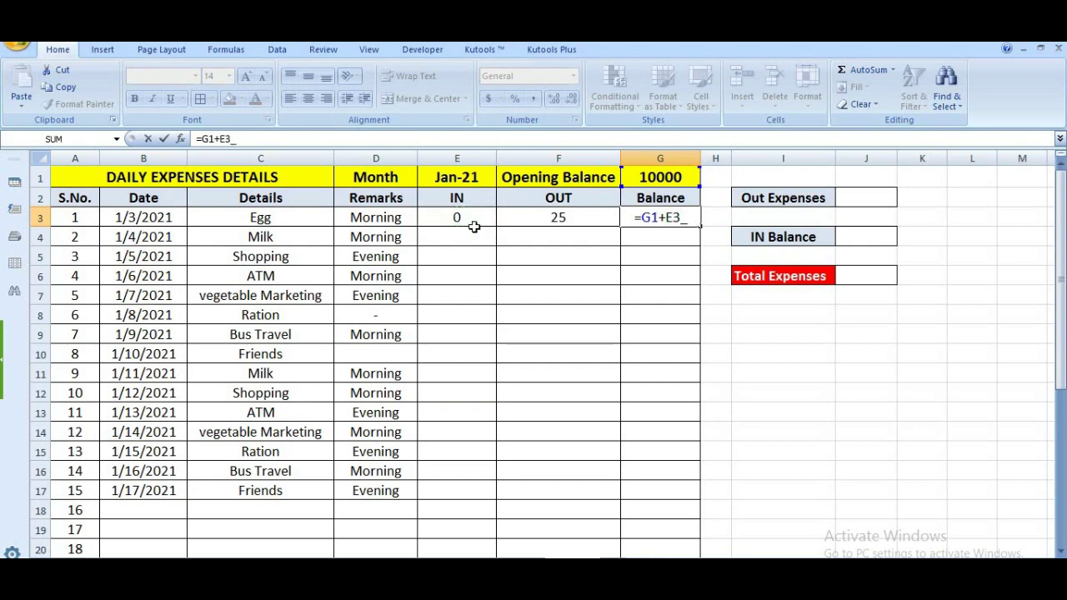
{"action": "key", "text": "BackSpace"}
{"action": "type", "text": "-"}
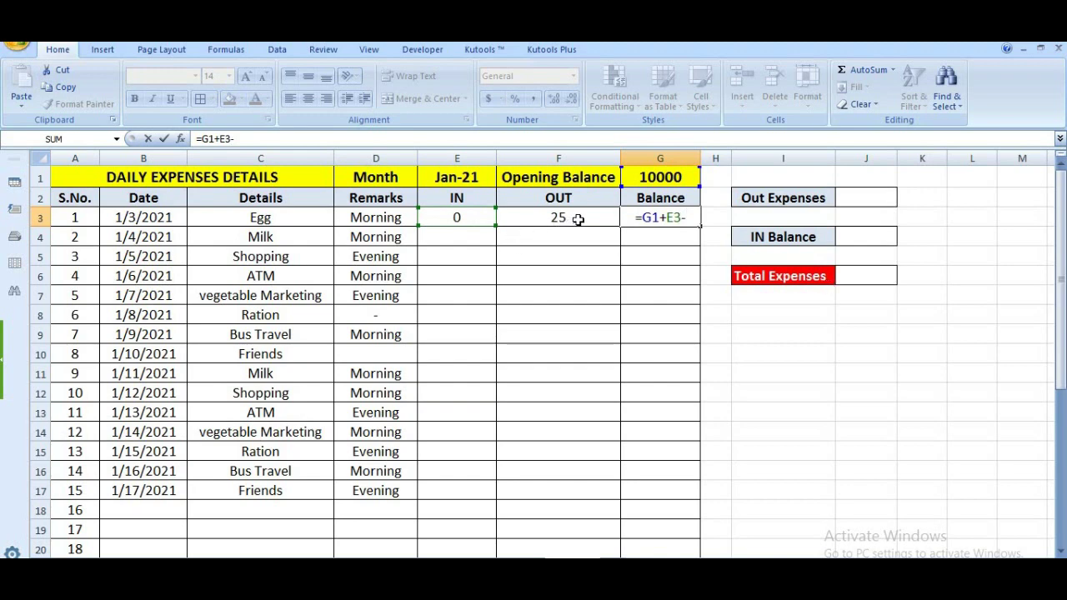
{"action": "left_click", "coordinate": [577, 219]}
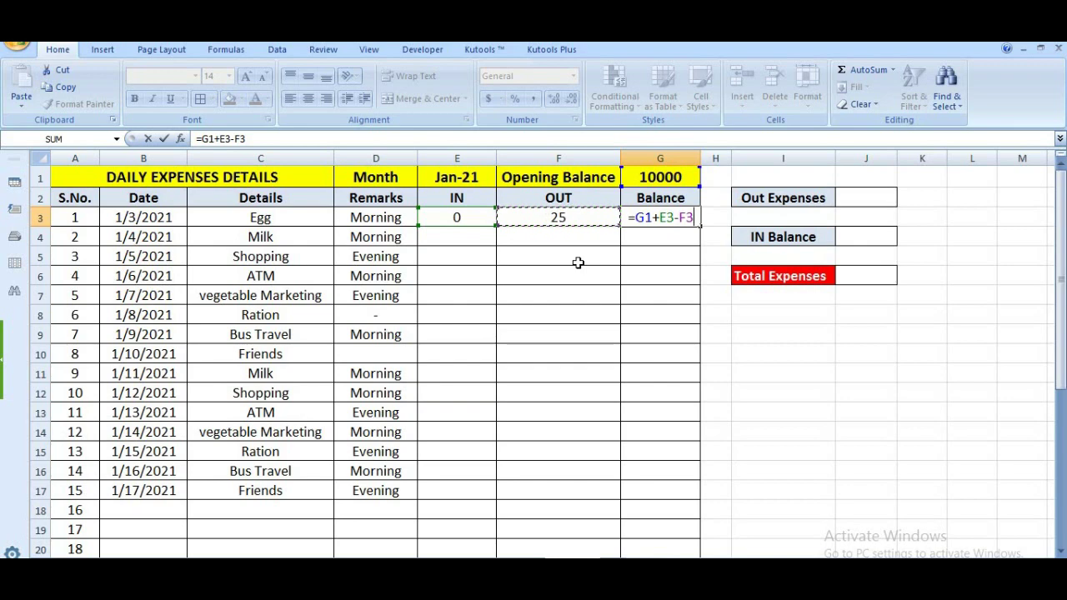
{"action": "key", "text": "Return"}
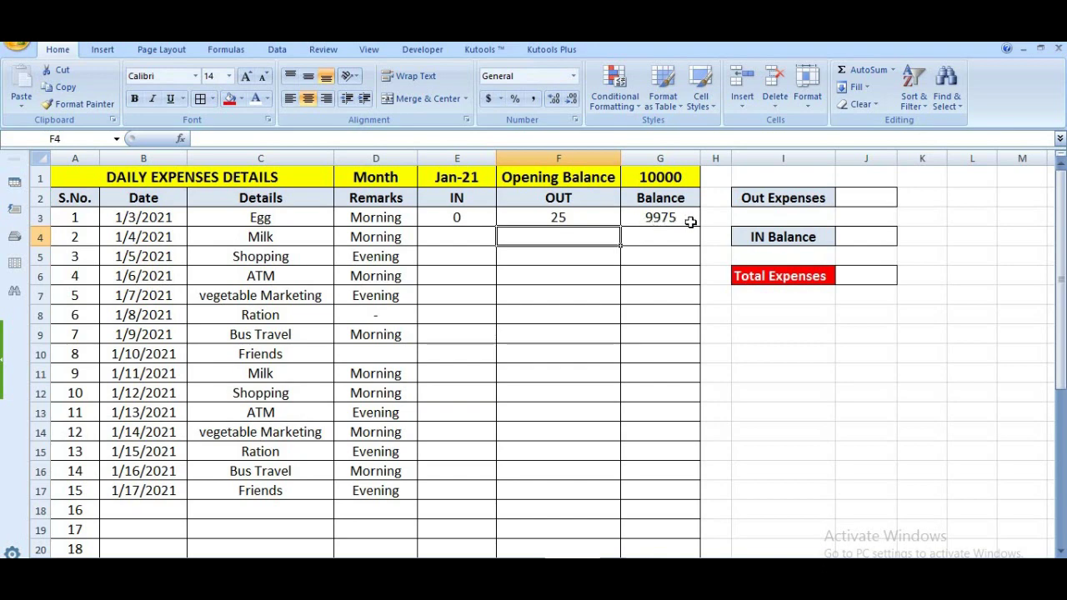
{"action": "left_click", "coordinate": [685, 216]}
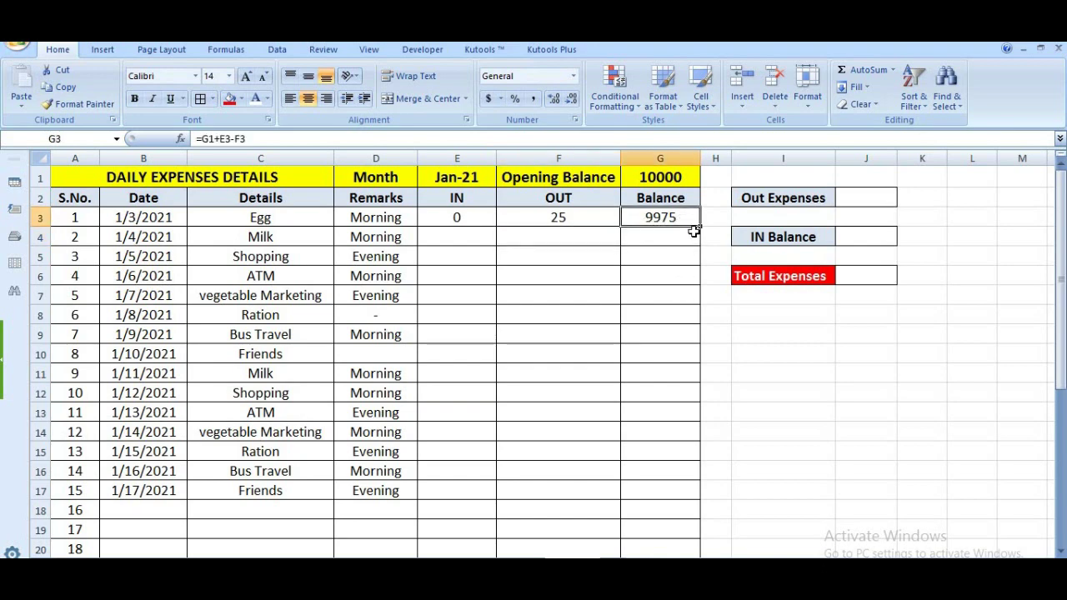
Fill G3's balance formula down column G, then undo the faulty fill
{"action": "left_click_drag", "start_coordinate": [700, 247], "coordinate": [699, 555]}
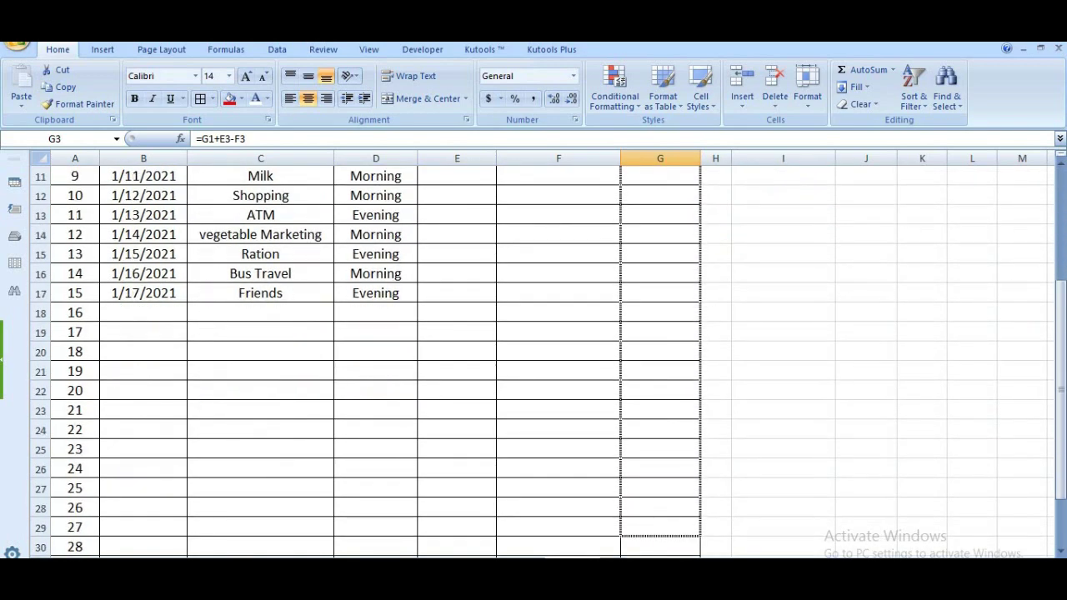
{"action": "left_click_drag", "start_coordinate": [699, 556], "coordinate": [696, 528]}
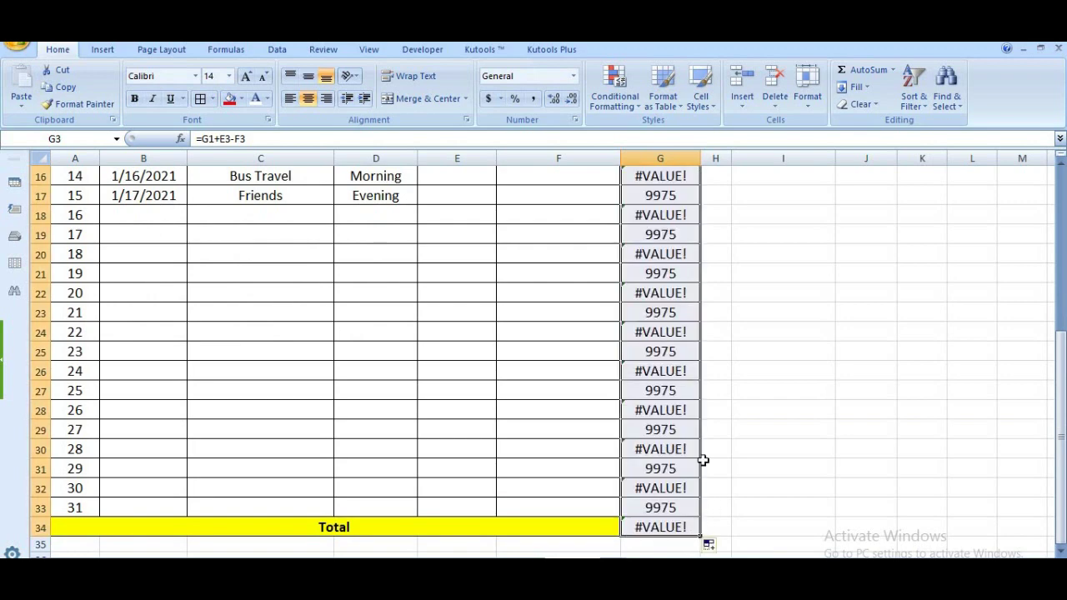
{"action": "key", "text": "ctrl+z"}
Enter 100 IN and 50 OUT for the Milk row and begin a formula in G4
{"action": "left_click", "coordinate": [452, 240]}
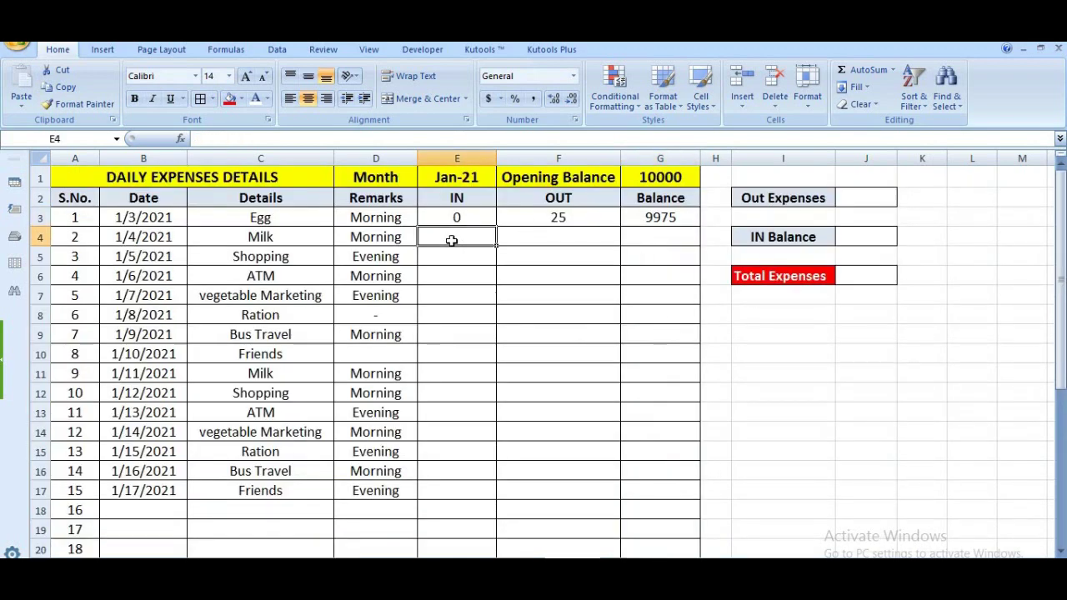
{"action": "type", "text": "1"}
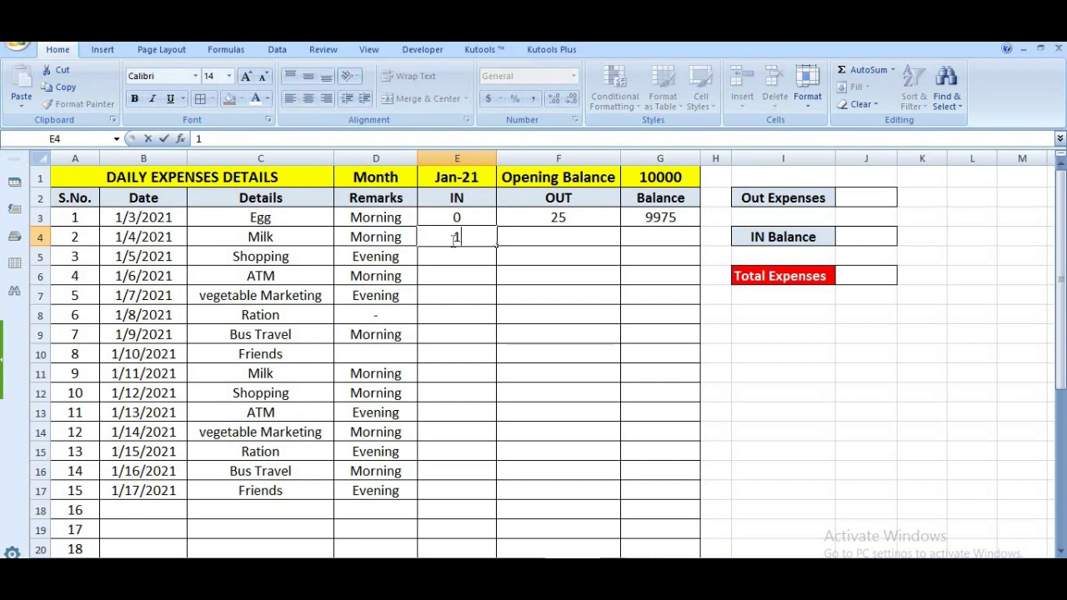
{"action": "type", "text": "00"}
{"action": "key", "text": "Tab"}
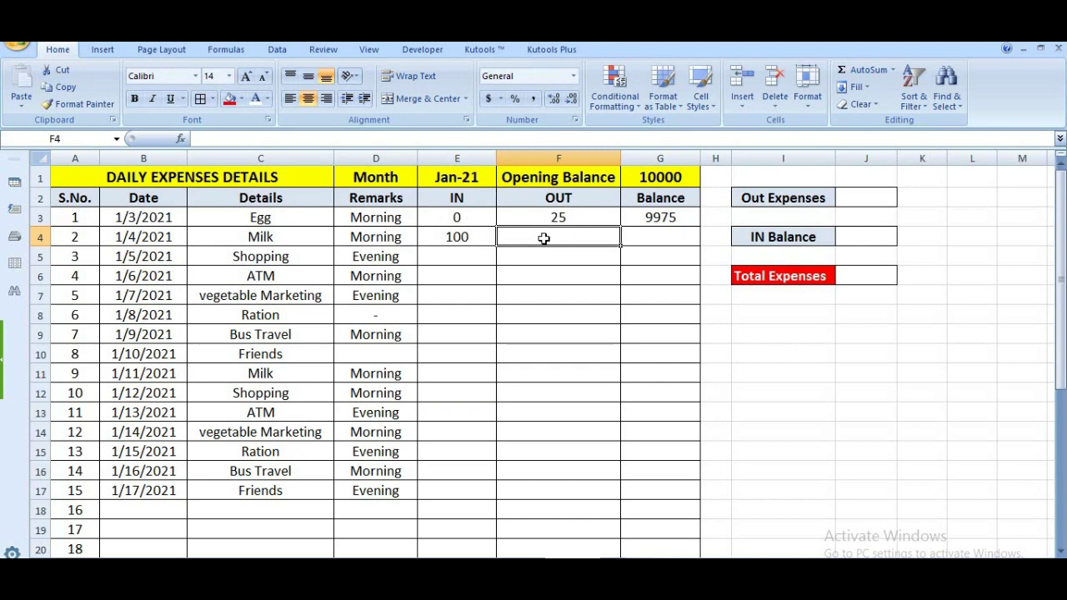
{"action": "type", "text": "50"}
{"action": "left_click", "coordinate": [667, 236]}
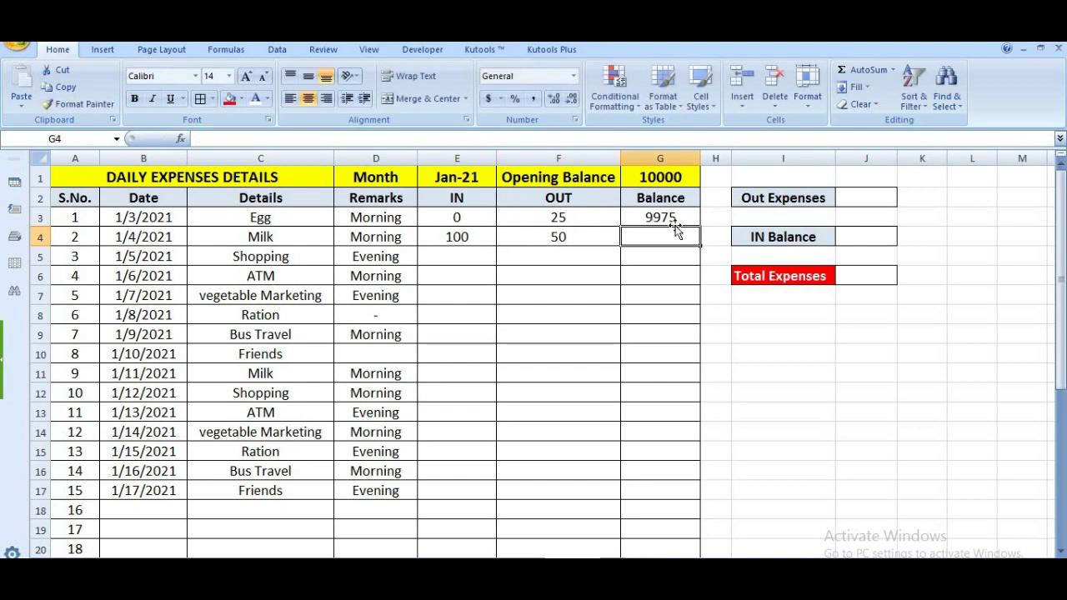
{"action": "type", "text": "="}
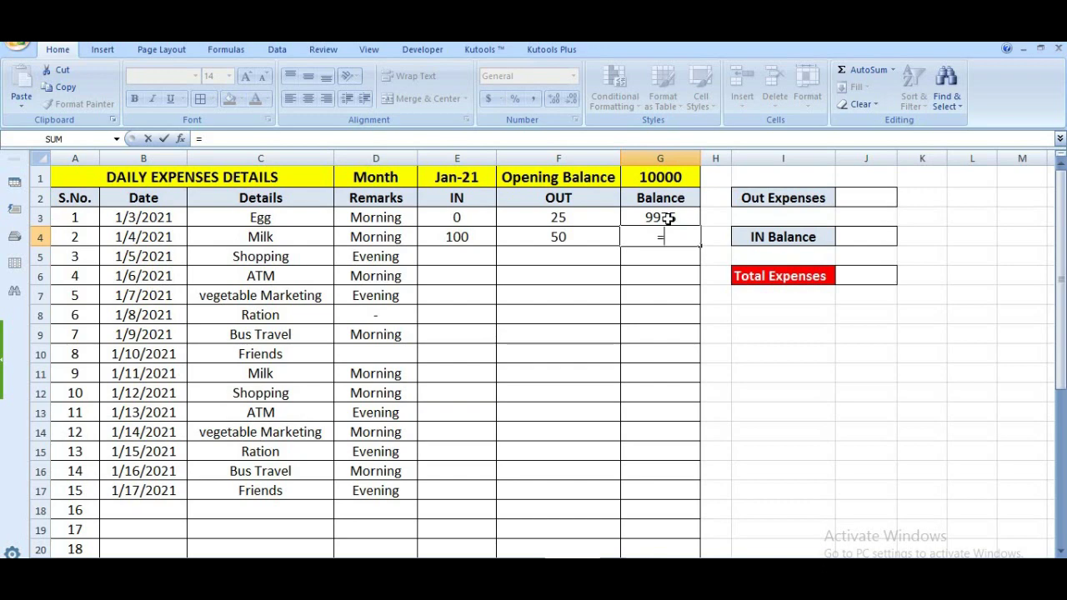
Complete G4 as =G3+E4-F4 so the Milk row balance reads 10025
{"action": "left_click", "coordinate": [675, 216]}
{"action": "key", "text": "ctrl+Return"}
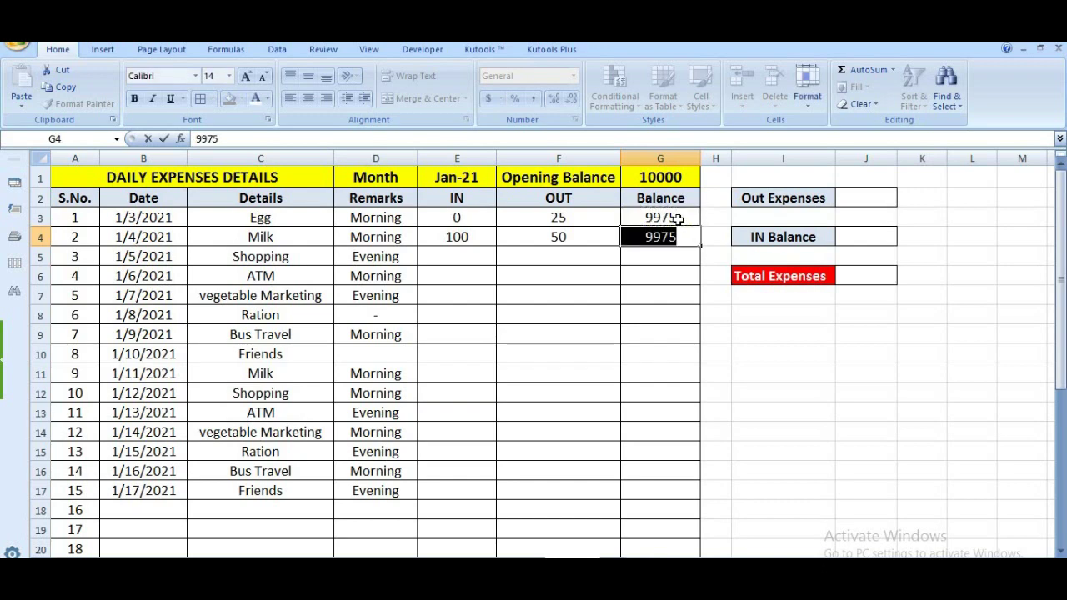
{"action": "key", "text": "F2"}
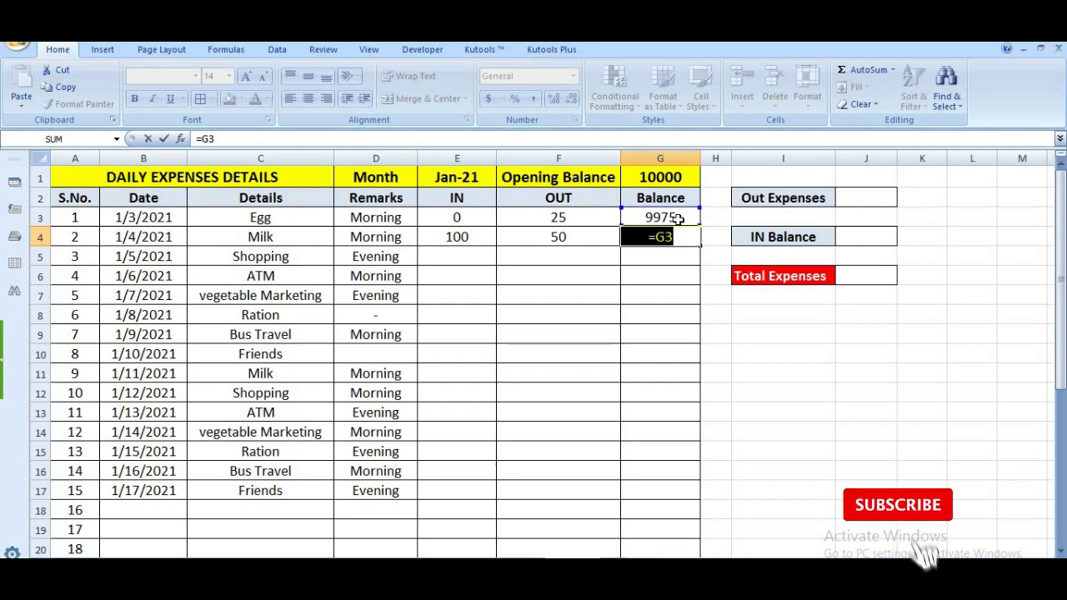
{"action": "key", "text": "Right"}
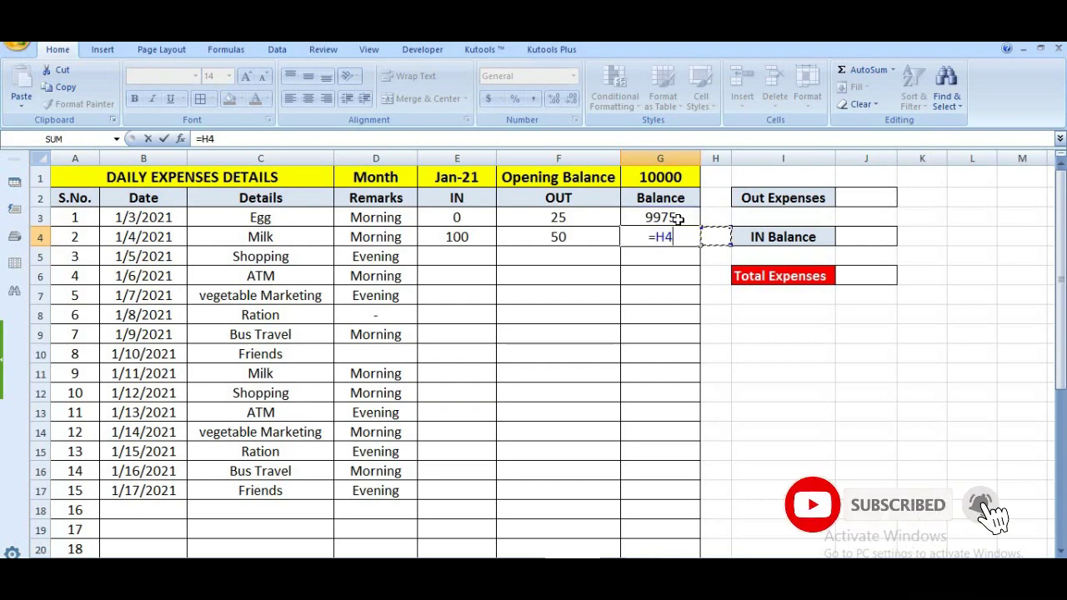
{"action": "left_click", "coordinate": [680, 219]}
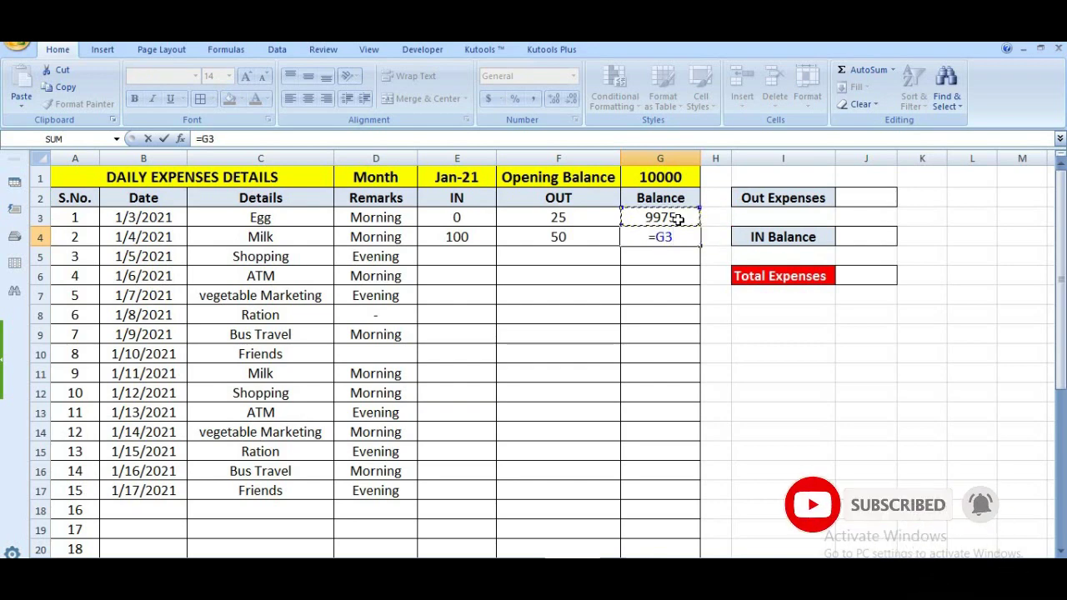
{"action": "type", "text": "+"}
{"action": "left_click", "coordinate": [457, 238]}
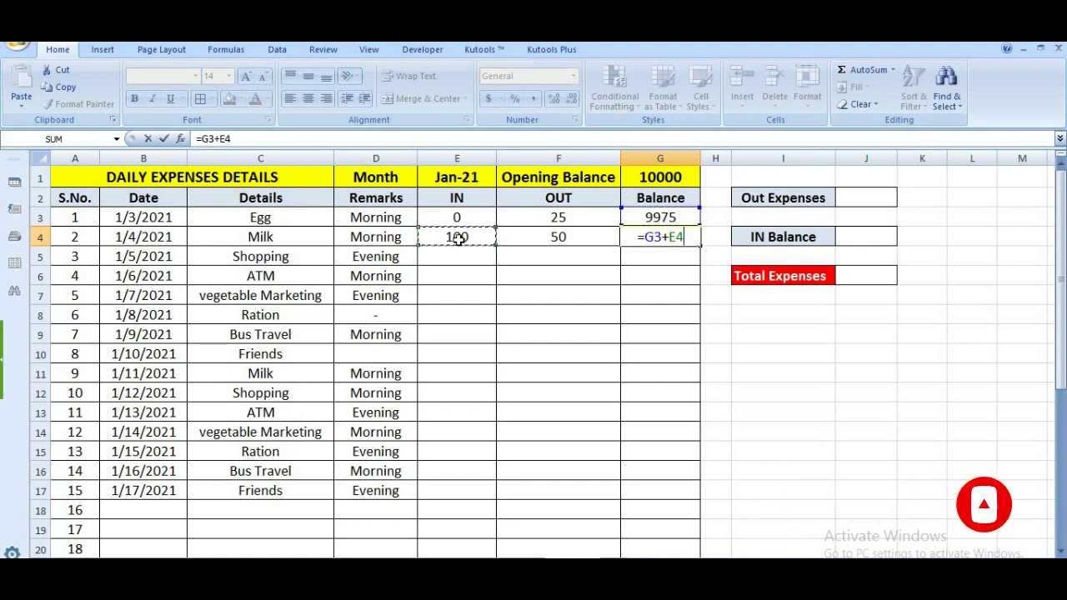
{"action": "type", "text": "-"}
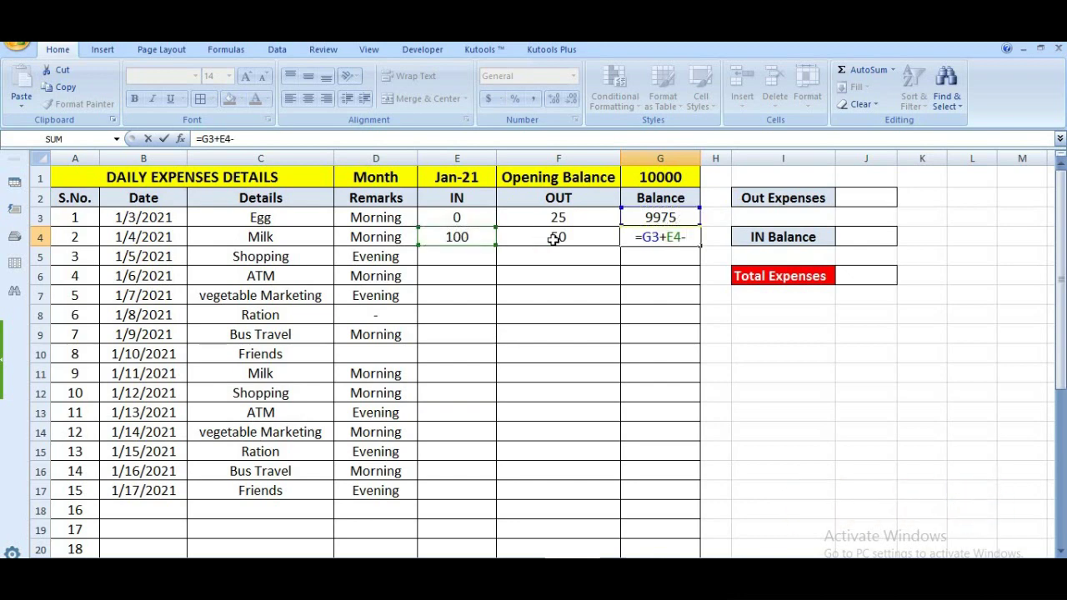
{"action": "left_click", "coordinate": [554, 239]}
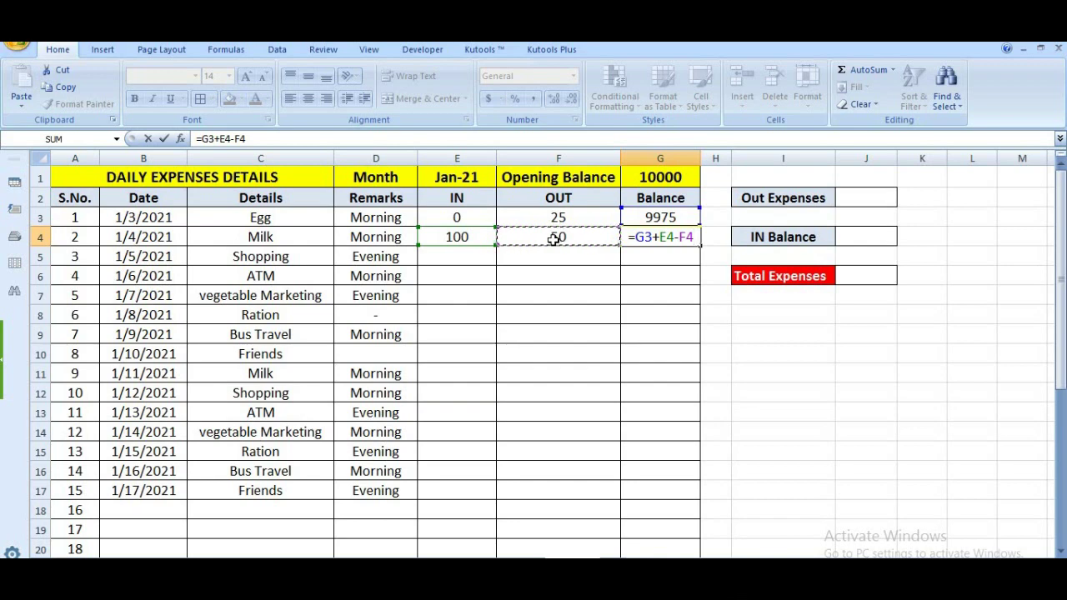
{"action": "key", "text": "Return"}
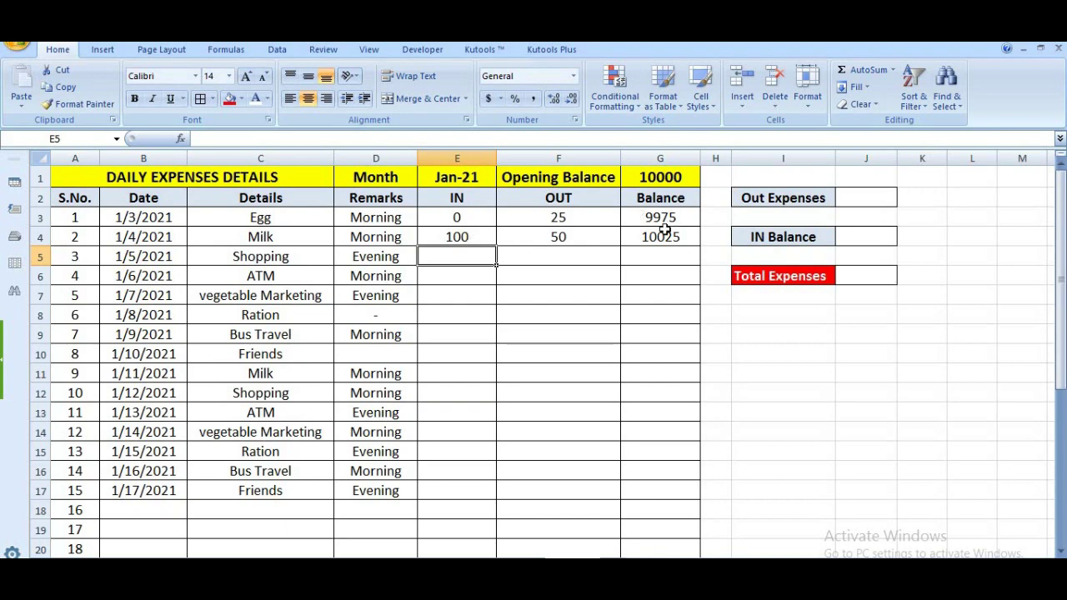
{"action": "left_click", "coordinate": [570, 238]}
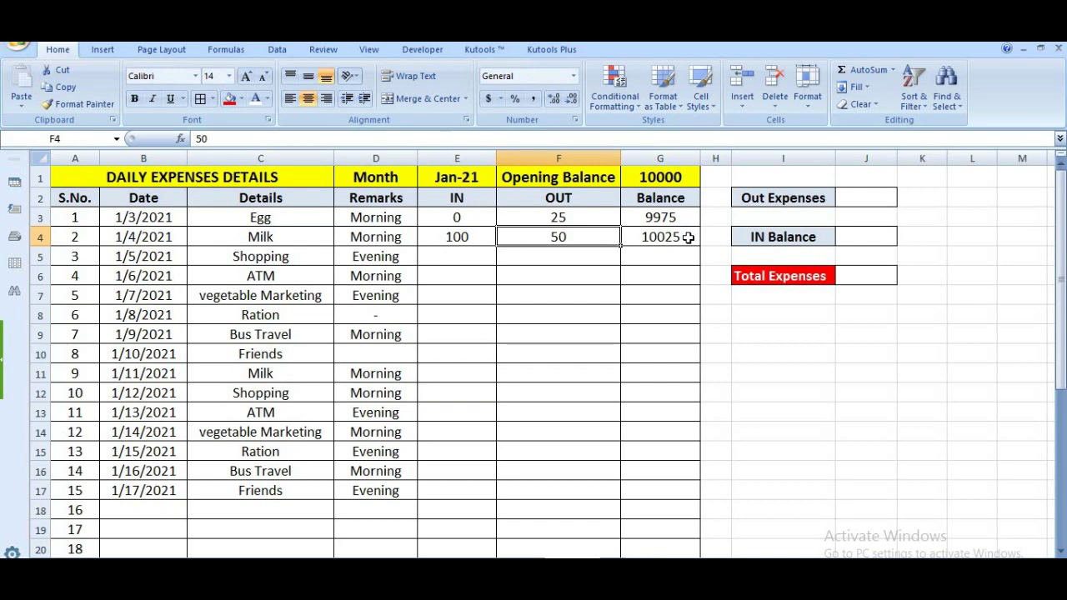
Fill G4's running balance formula down column G through row 34
{"action": "left_click", "coordinate": [688, 237]}
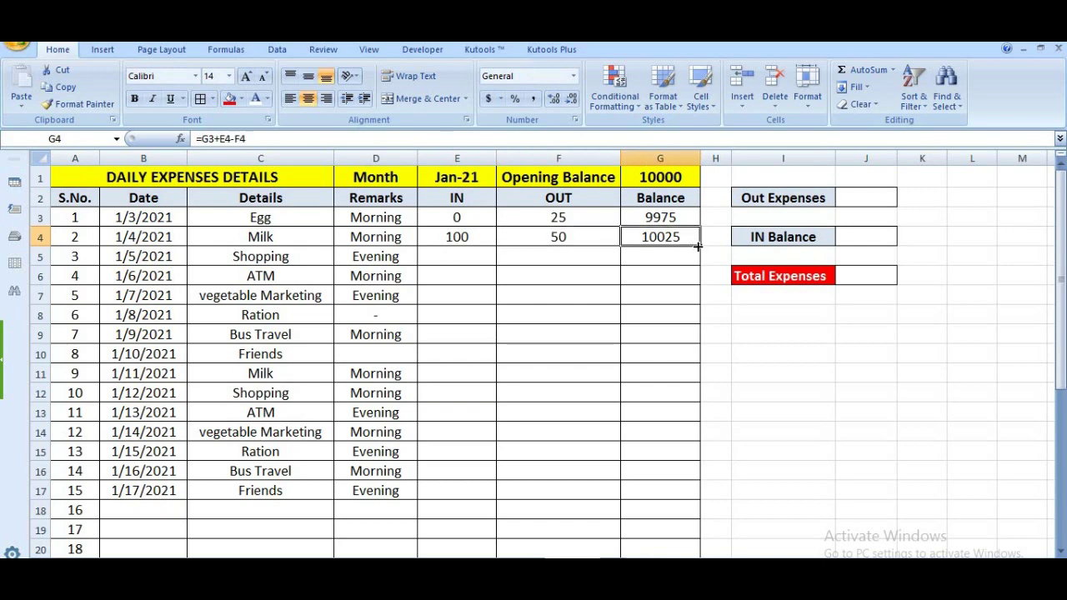
{"action": "left_click_drag", "start_coordinate": [698, 273], "coordinate": [705, 557]}
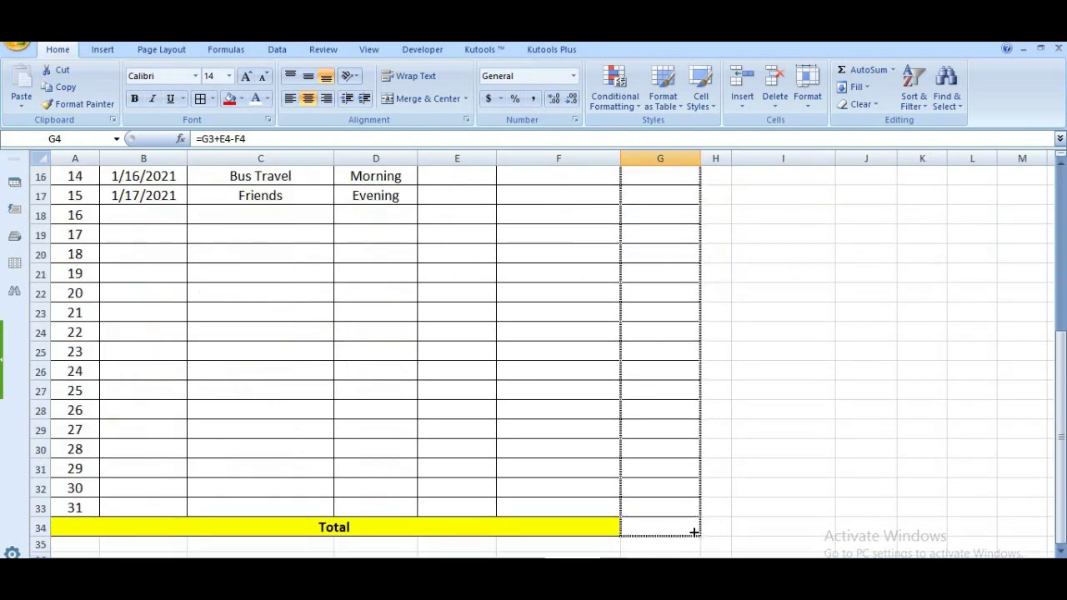
{"action": "left_click_drag", "start_coordinate": [705, 557], "coordinate": [693, 529]}
{"action": "scroll", "coordinate": [539, 471], "scroll_direction": "up", "scroll_amount": 5}
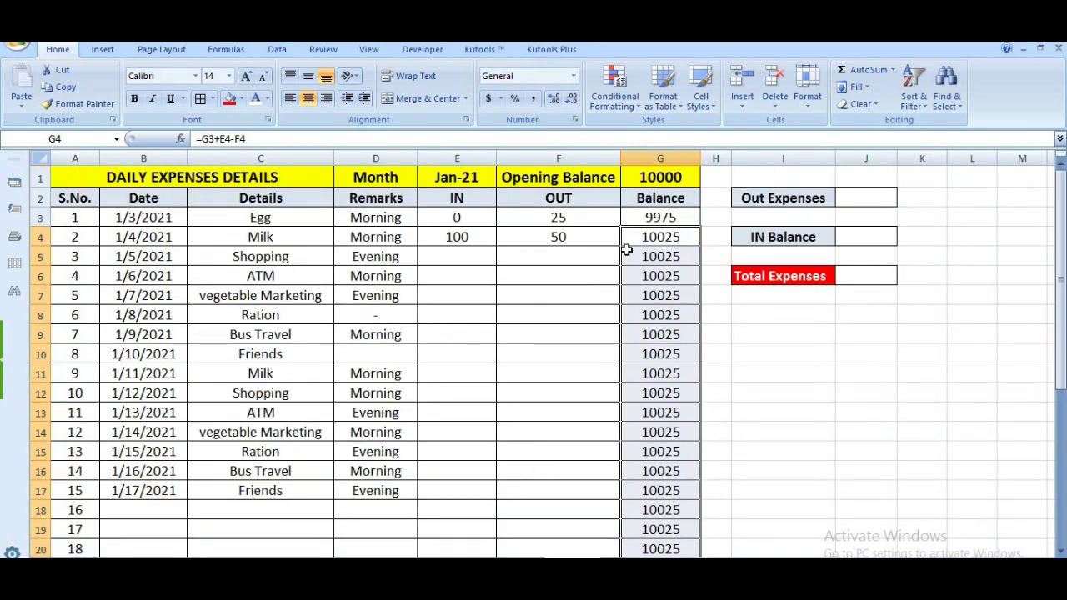
{"action": "left_click", "coordinate": [572, 254]}
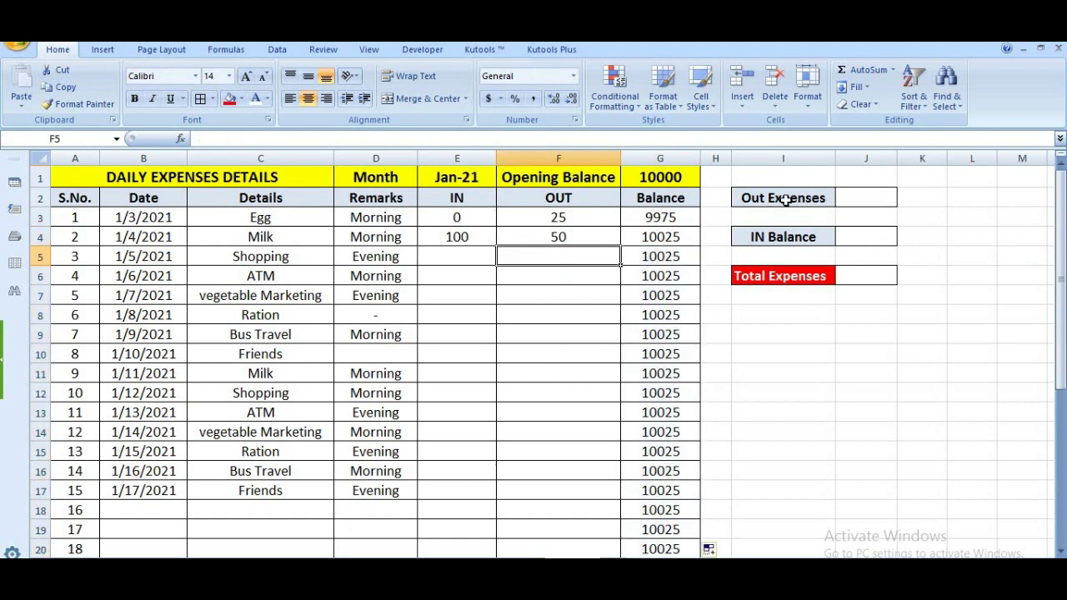
Enter =SUM(F3:F33) in J2 beside Out Expenses, giving 75
{"action": "left_click", "coordinate": [859, 200]}
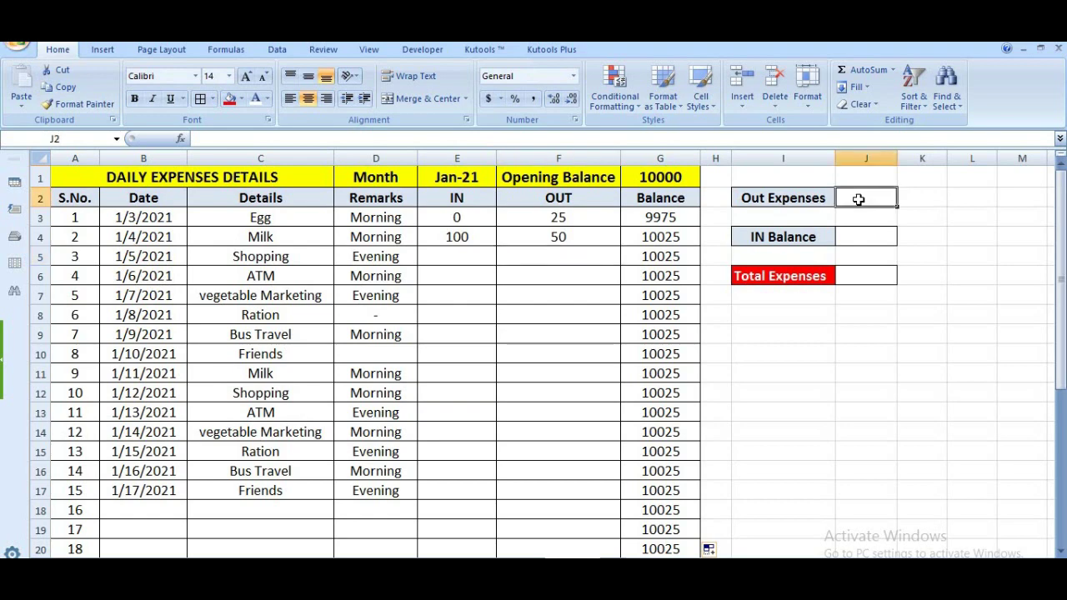
{"action": "type", "text": "=SUM("}
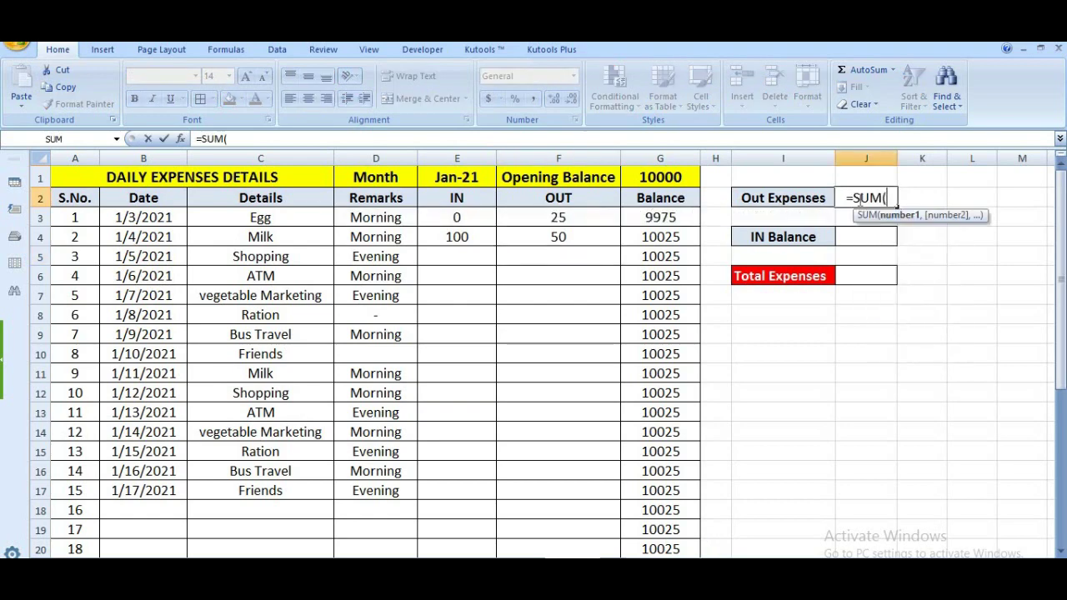
{"action": "mouse_move", "coordinate": [580, 216]}
{"action": "left_mouse_down"}
{"action": "mouse_move", "coordinate": [559, 551]}
{"action": "mouse_move", "coordinate": [573, 513]}
{"action": "left_mouse_up"}
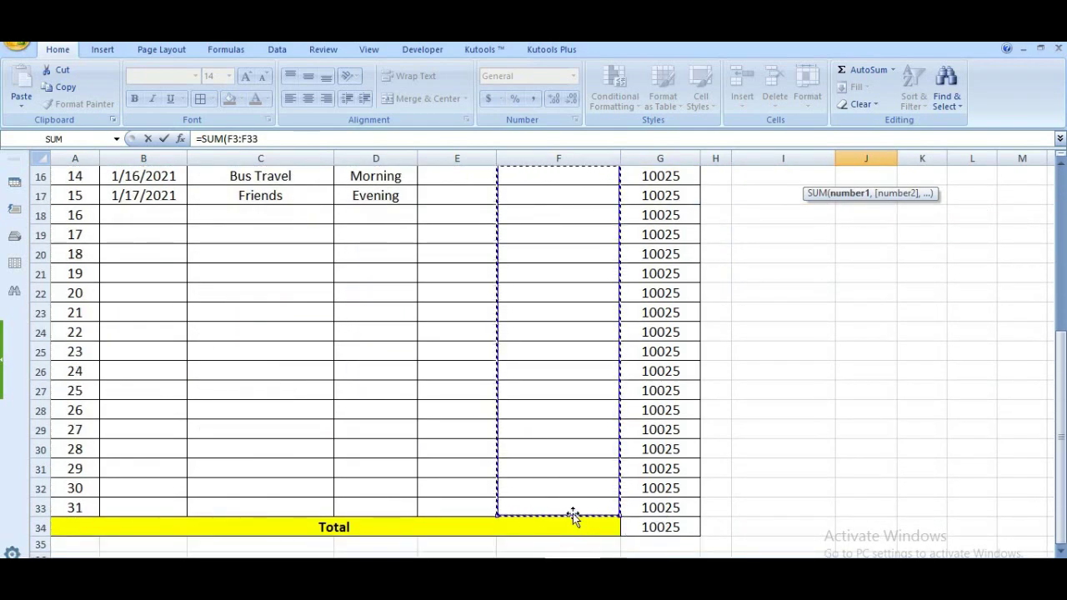
{"action": "scroll", "coordinate": [609, 494], "scroll_direction": "up", "scroll_amount": 5}
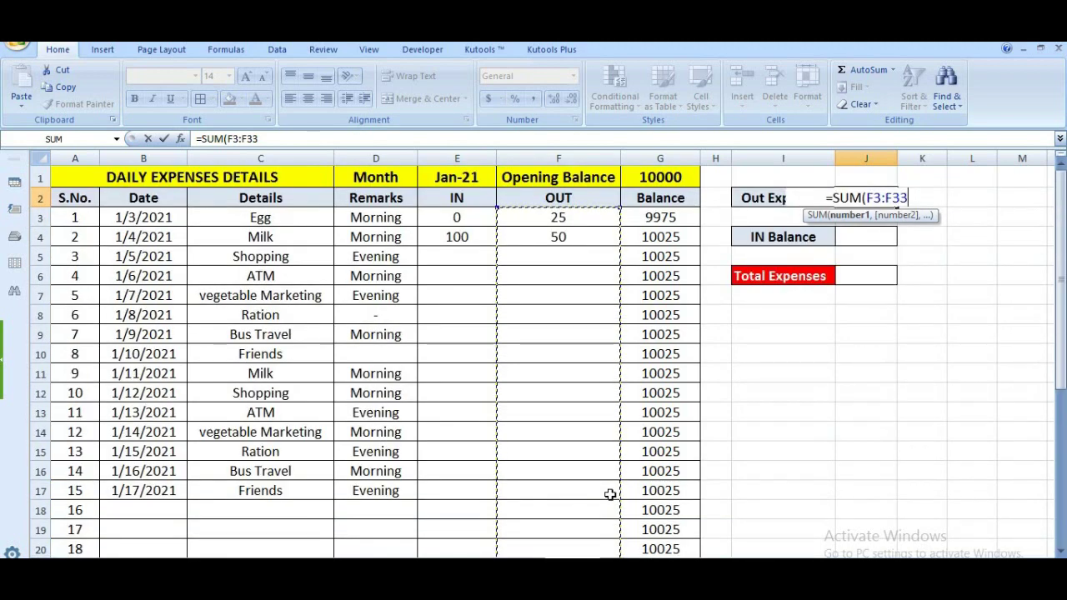
{"action": "type", "text": ")"}
{"action": "key", "text": "Return"}
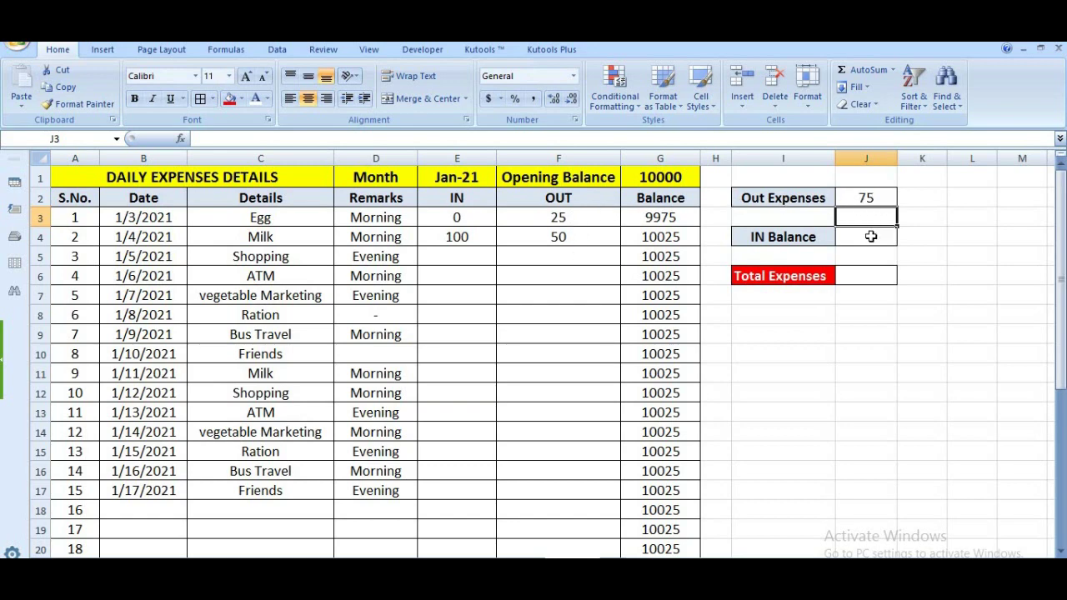
{"action": "left_click", "coordinate": [870, 237]}
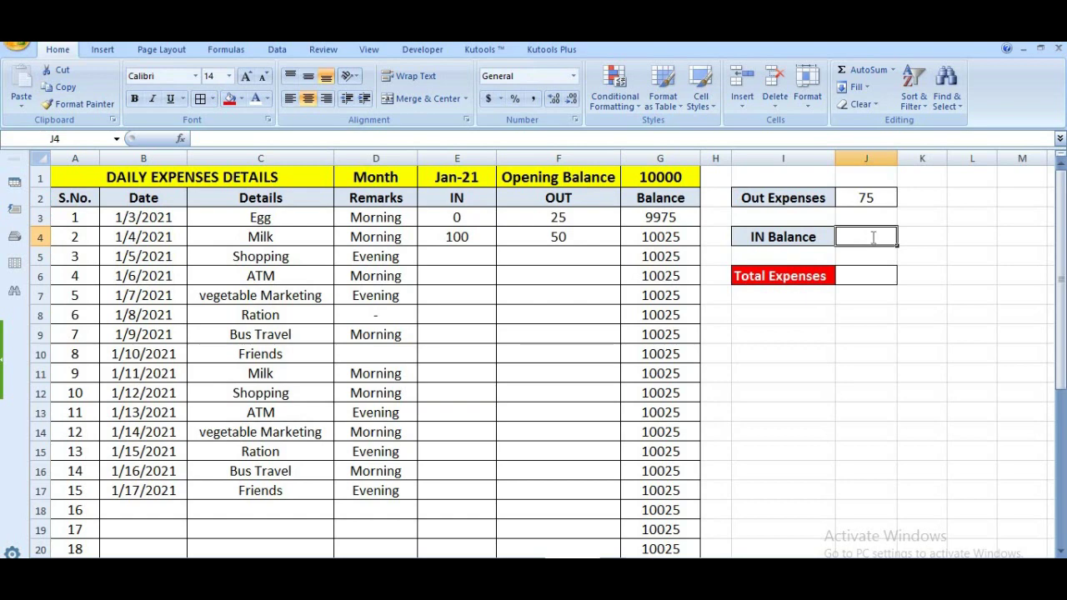
Enter =SUM(E3:E33) in the IN Balance cell J4, giving 100
{"action": "type", "text": "=sum"}
{"action": "key", "text": "Tab"}
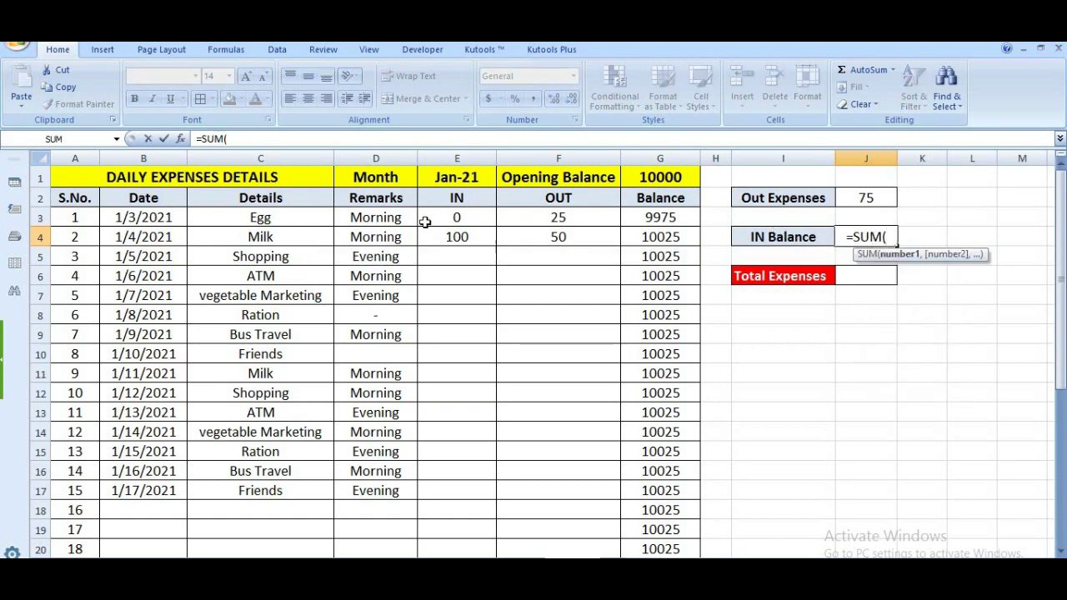
{"action": "left_click_drag", "start_coordinate": [459, 218], "coordinate": [457, 535]}
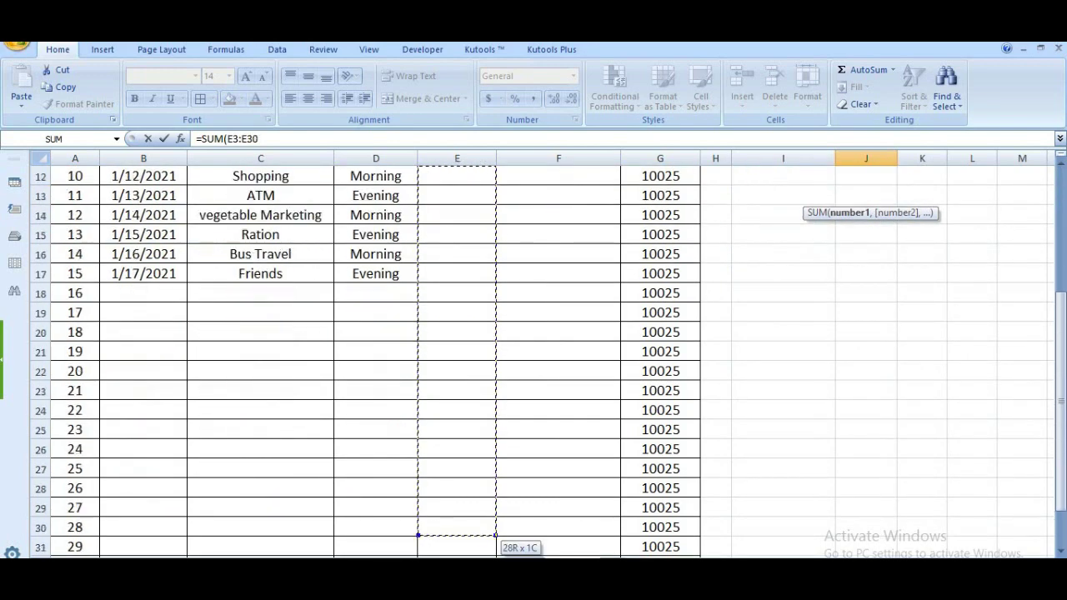
{"action": "left_click_drag", "start_coordinate": [457, 535], "coordinate": [457, 507]}
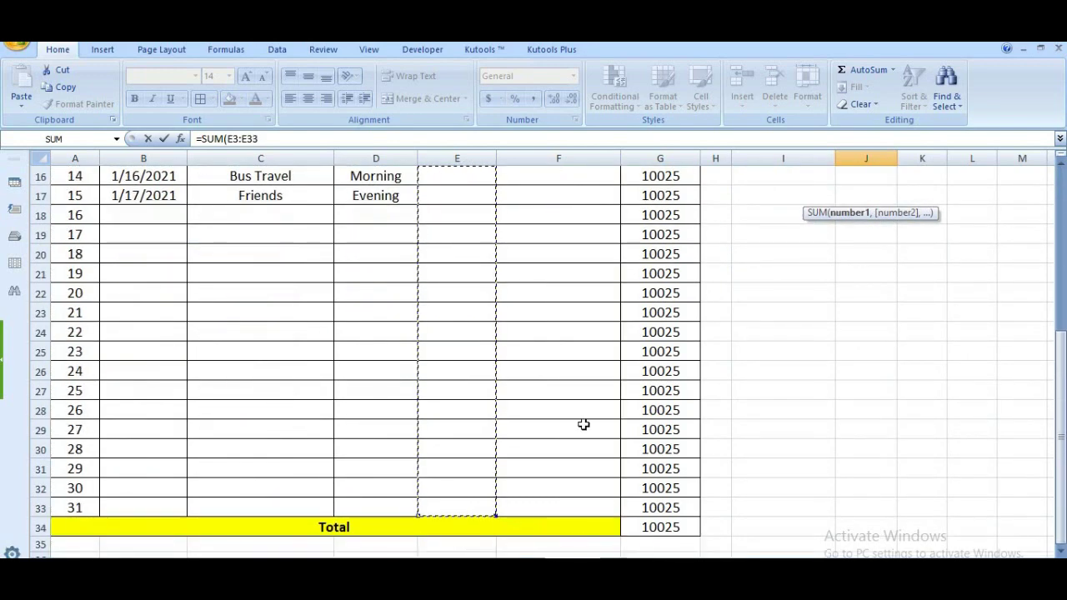
{"action": "scroll", "coordinate": [633, 383], "scroll_direction": "up", "scroll_amount": 5}
{"action": "type", "text": ")"}
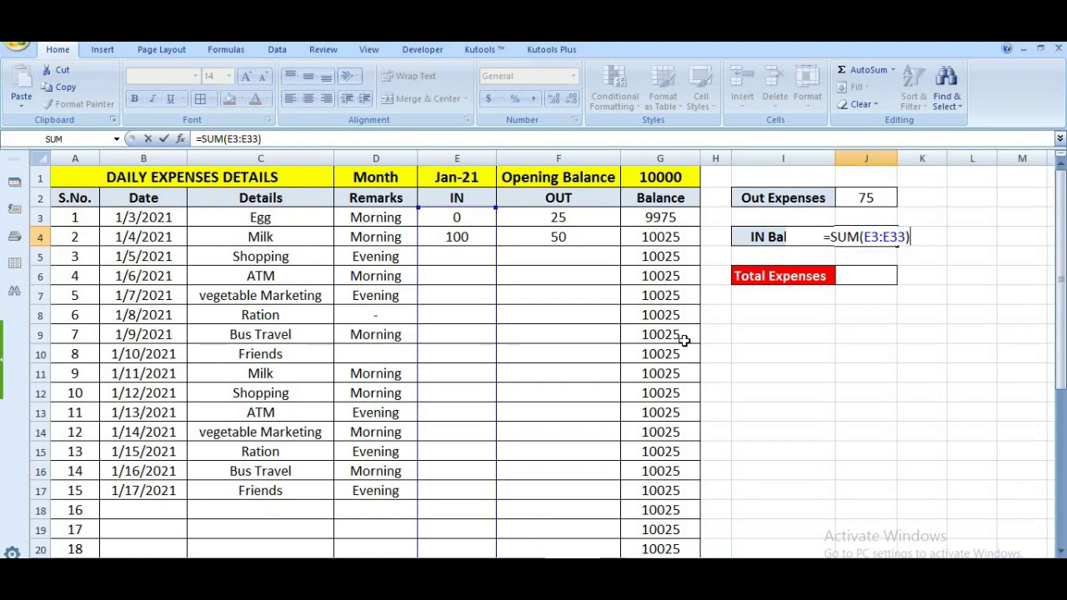
{"action": "key", "text": "Return"}
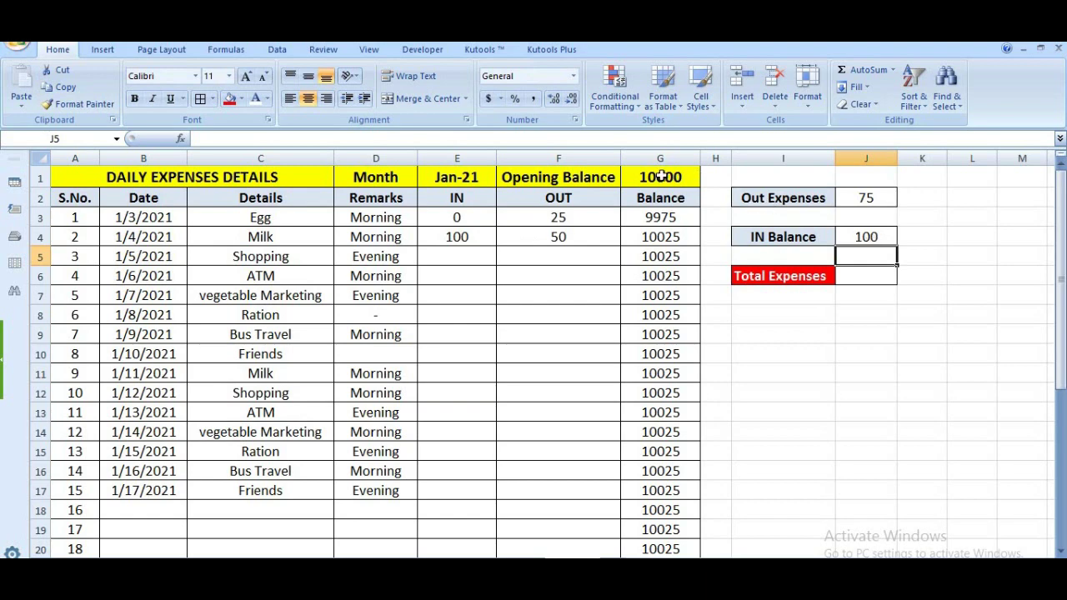
Set the Total Expenses cell J6 to =G34, showing 10025
{"action": "left_click", "coordinate": [856, 279]}
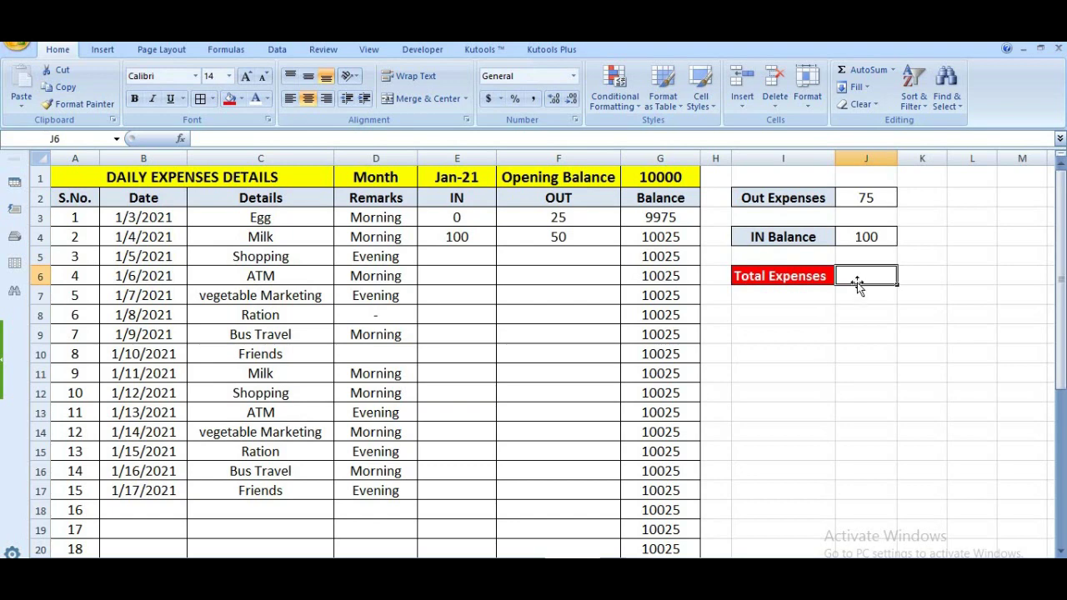
{"action": "type", "text": "="}
{"action": "scroll", "coordinate": [822, 381], "scroll_direction": "down", "scroll_amount": 2}
{"action": "scroll", "coordinate": [648, 467], "scroll_direction": "down", "scroll_amount": 4}
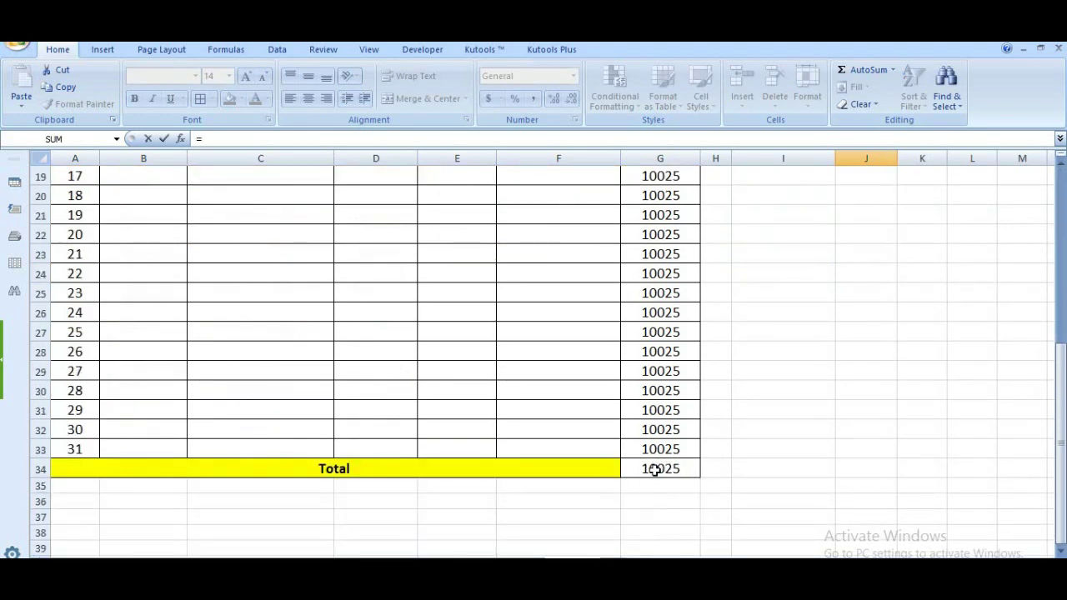
{"action": "left_click", "coordinate": [665, 469]}
{"action": "scroll", "coordinate": [772, 419], "scroll_direction": "up", "scroll_amount": 1}
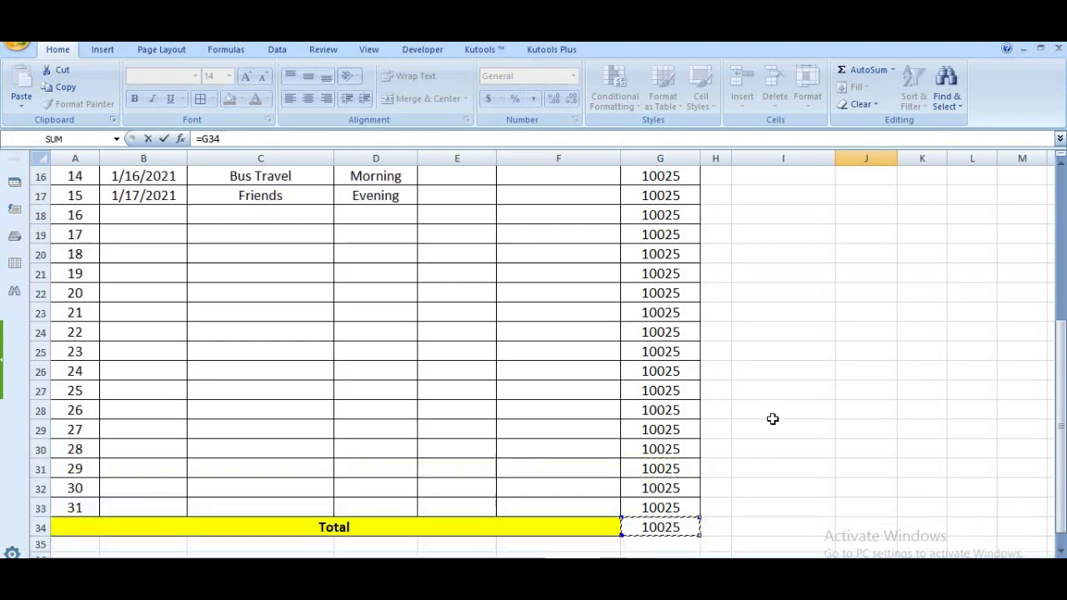
{"action": "scroll", "coordinate": [772, 420], "scroll_direction": "up", "scroll_amount": 5}
{"action": "key", "text": "Return"}
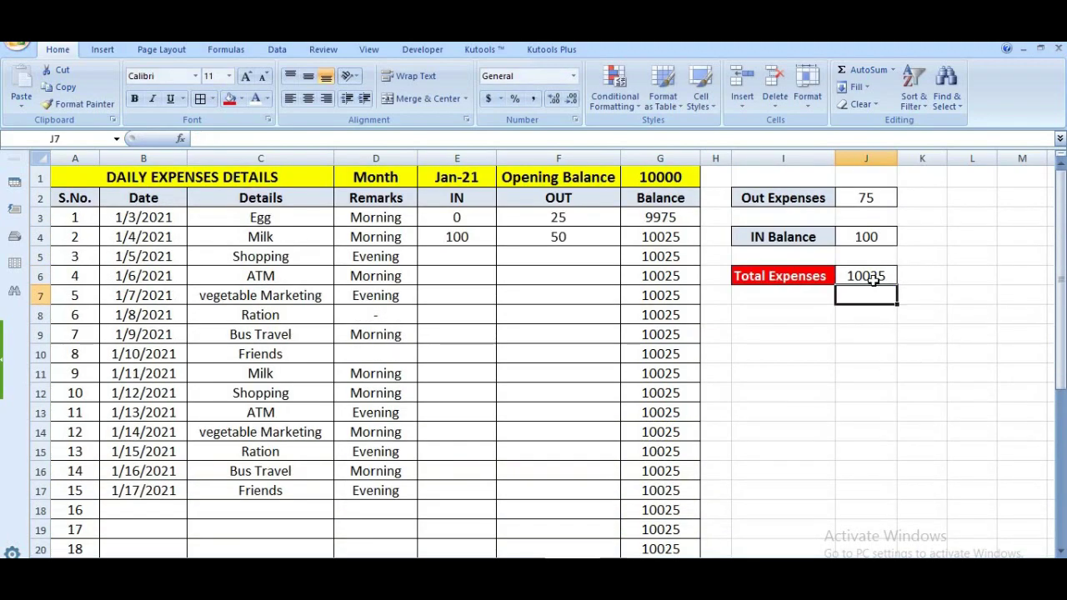
{"action": "scroll", "coordinate": [638, 345], "scroll_direction": "down", "scroll_amount": 7}
{"action": "scroll", "coordinate": [639, 343], "scroll_direction": "up", "scroll_amount": 6}
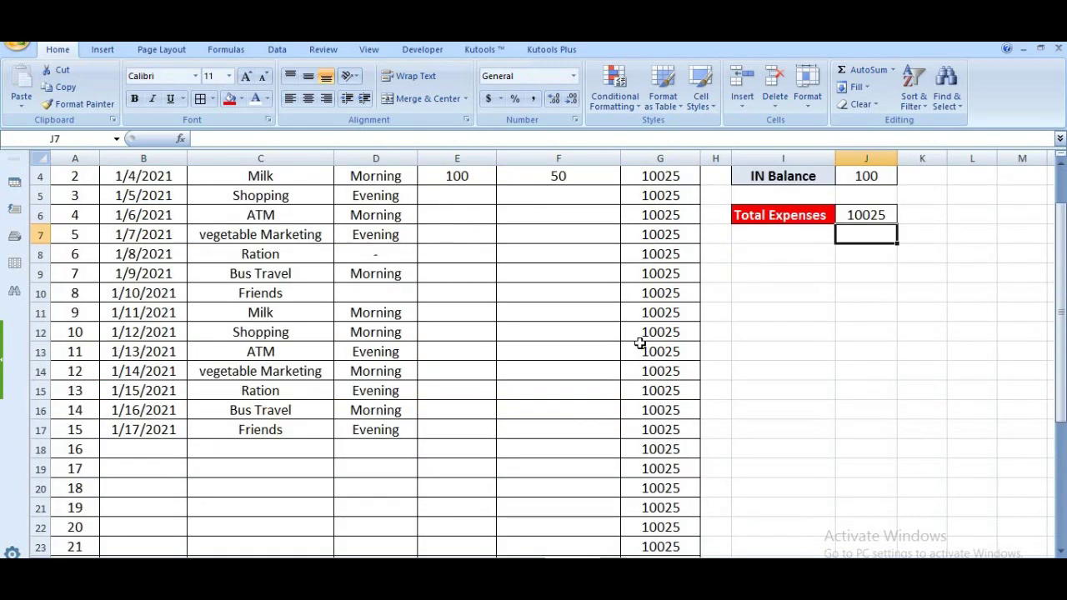
{"action": "scroll", "coordinate": [639, 343], "scroll_direction": "up", "scroll_amount": 3}
{"action": "left_click", "coordinate": [460, 259]}
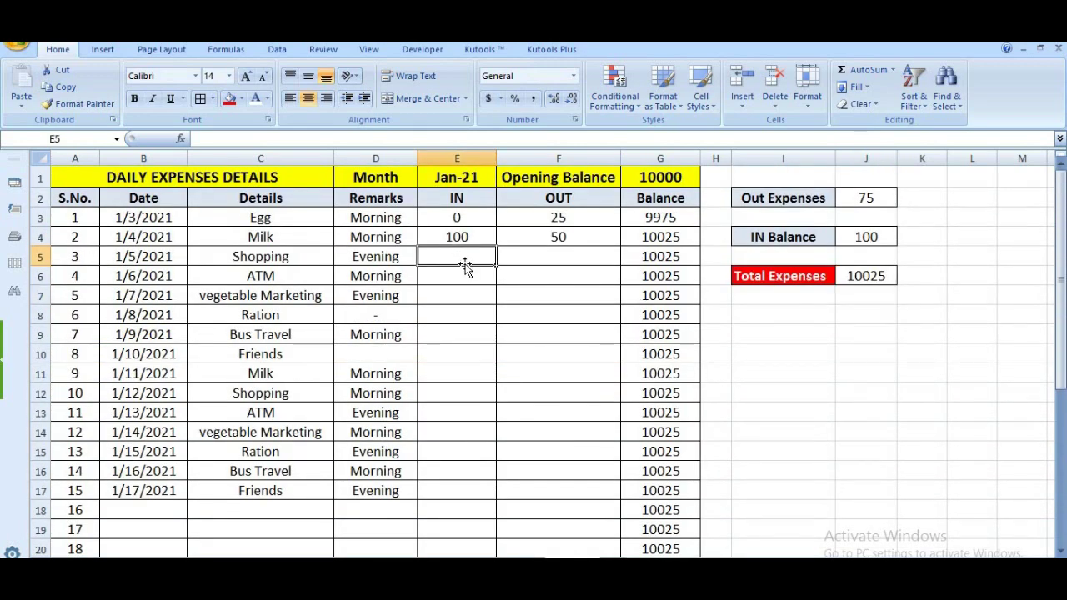
Enter 200 in F5 as the Shopping OUT and 200 in E6 as the ATM IN
{"action": "key", "text": "Right"}
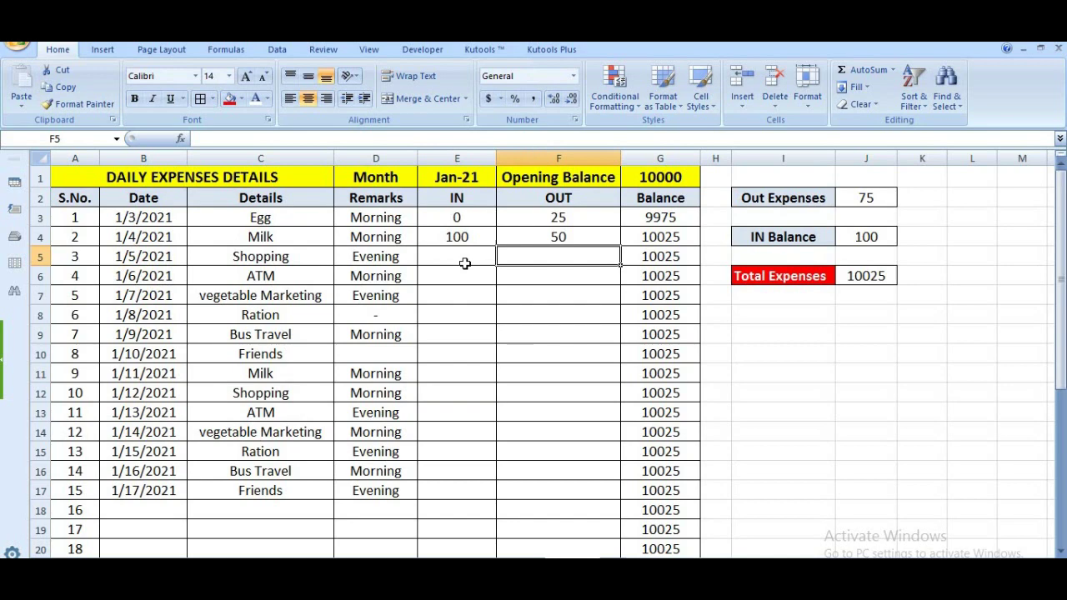
{"action": "type", "text": "20"}
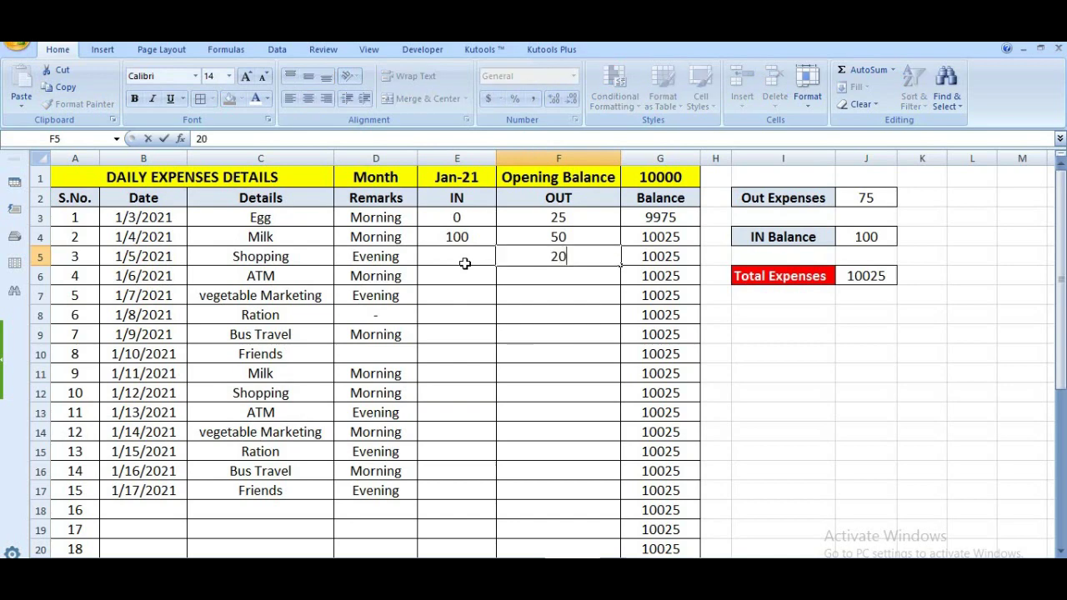
{"action": "type", "text": "0"}
{"action": "key", "text": "Right"}
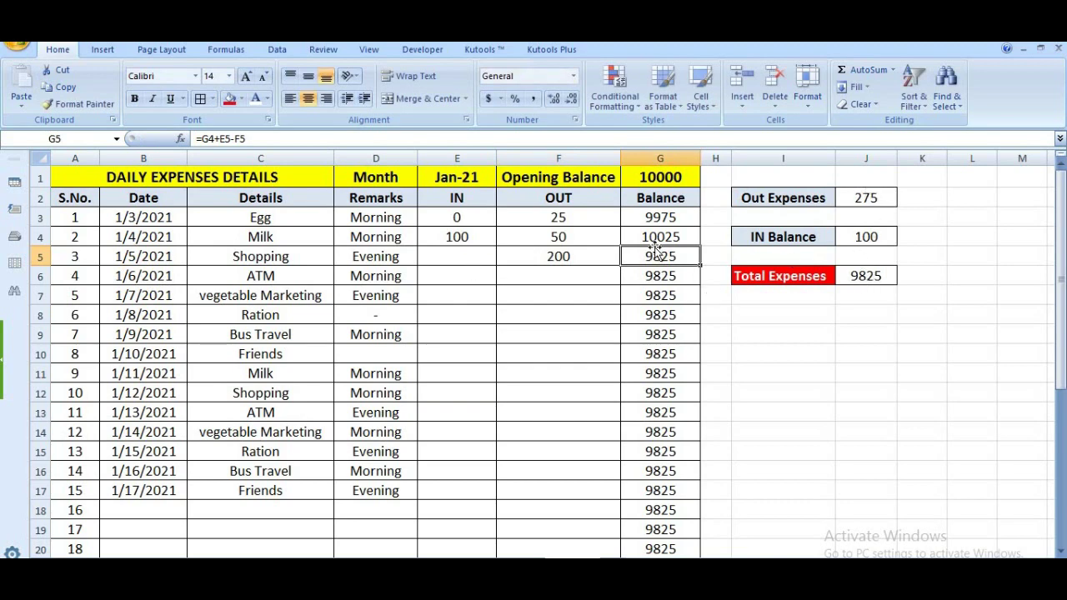
{"action": "left_click", "coordinate": [472, 277]}
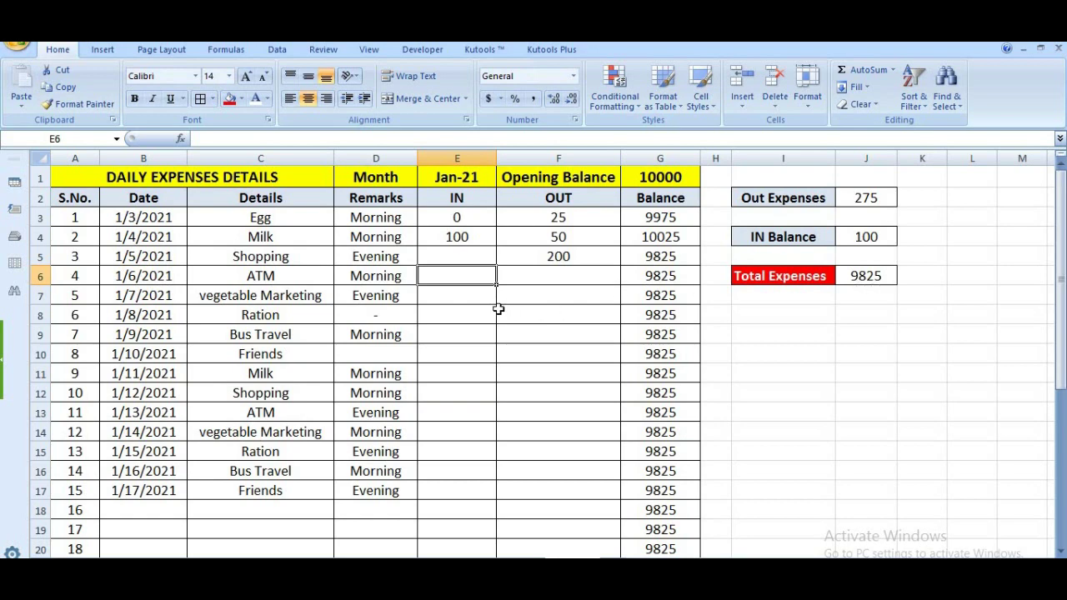
{"action": "type", "text": "200"}
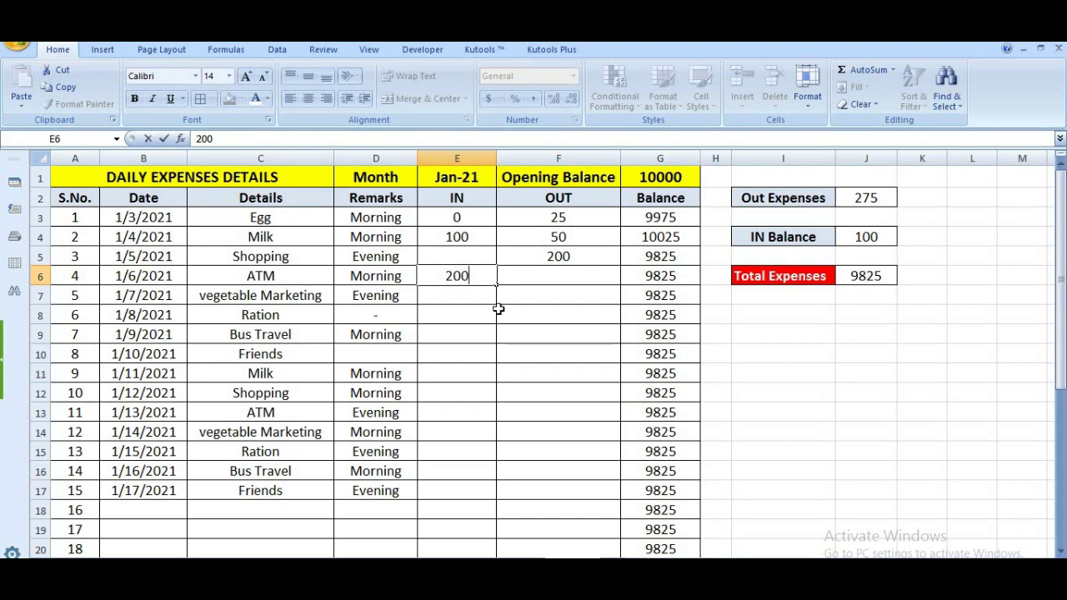
{"action": "key", "text": "Tab"}
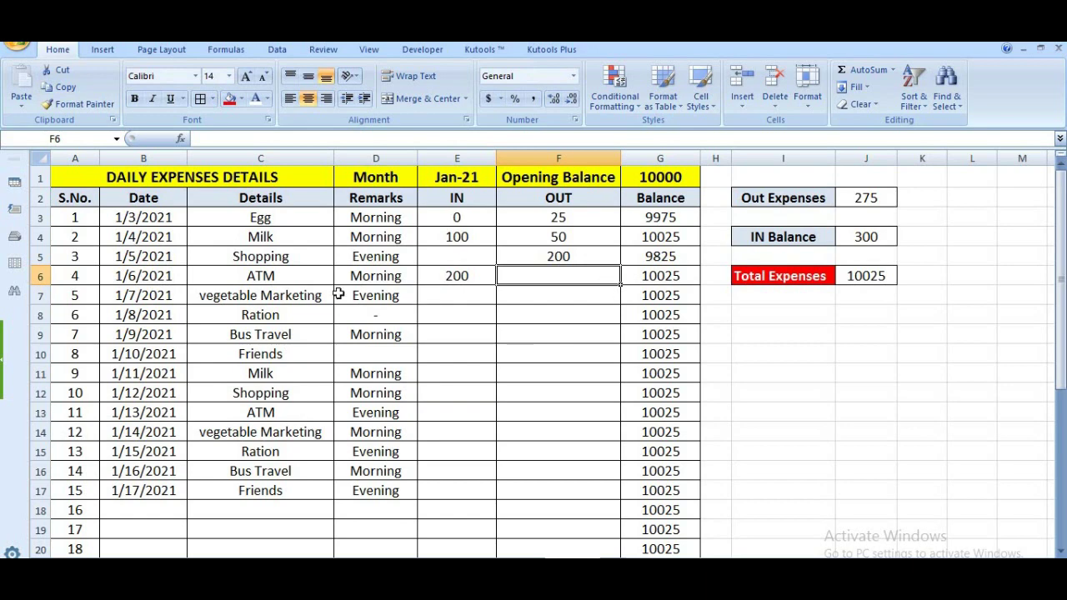
Enter 50 in the OUT cell (F7) of the 1/7/2021 vegetable Marketing row
{"action": "left_click", "coordinate": [540, 297]}
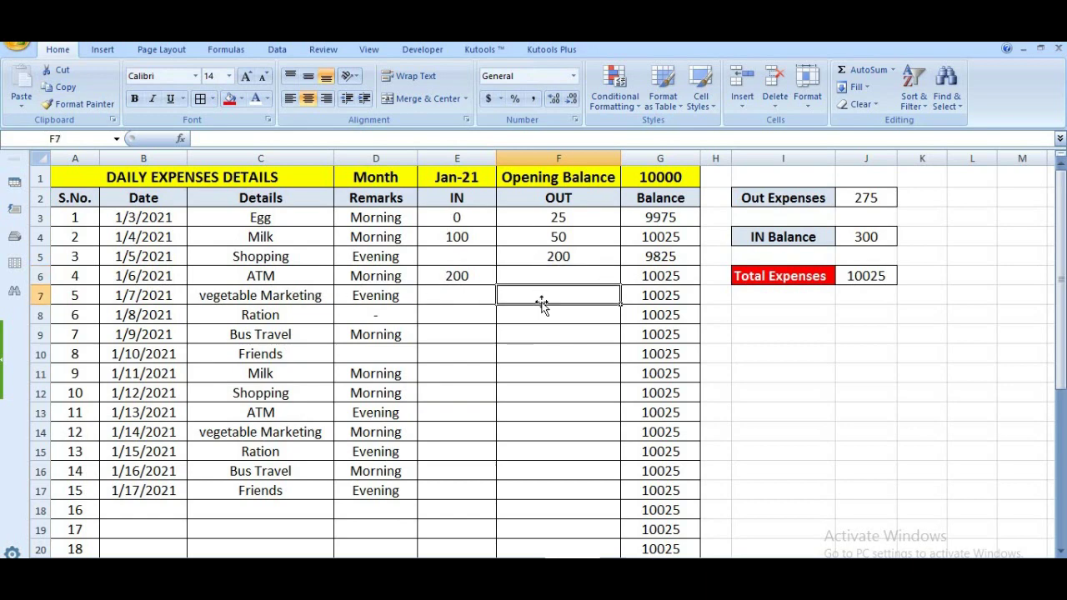
{"action": "type", "text": "50"}
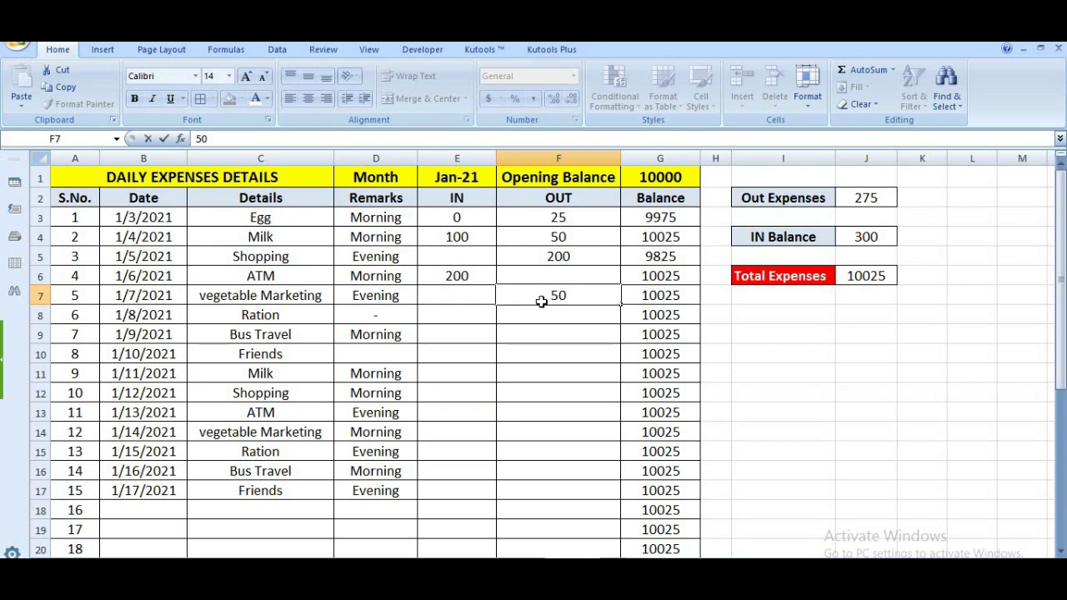
{"action": "key", "text": "Tab"}
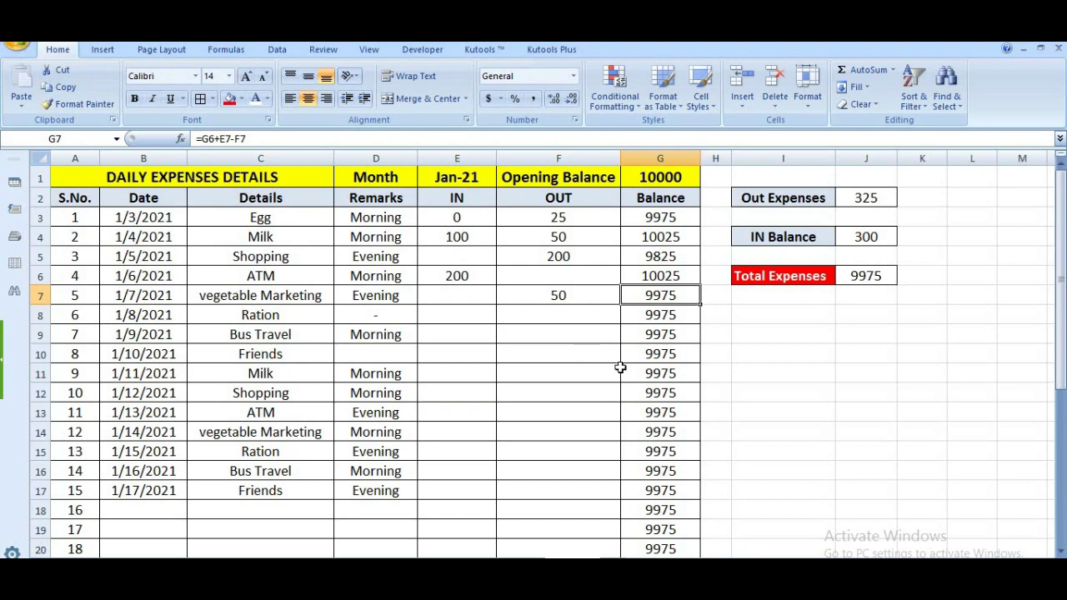
Enter 100 in the OUT cell (F8) of the 1/8/2021 Ration row
{"action": "left_click", "coordinate": [459, 317]}
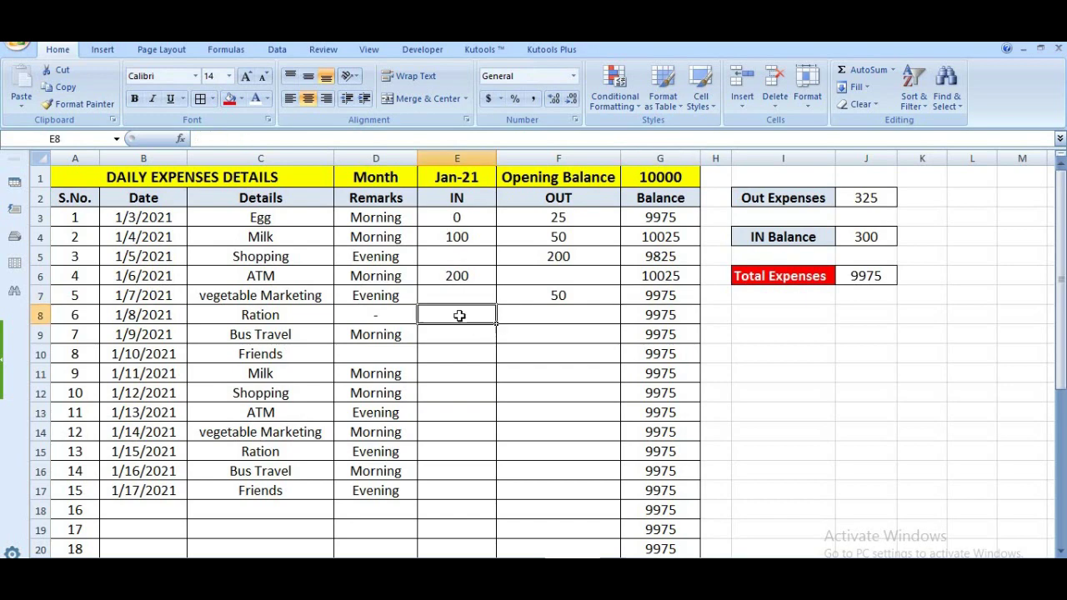
{"action": "left_click", "coordinate": [546, 319]}
{"action": "type", "text": "100"}
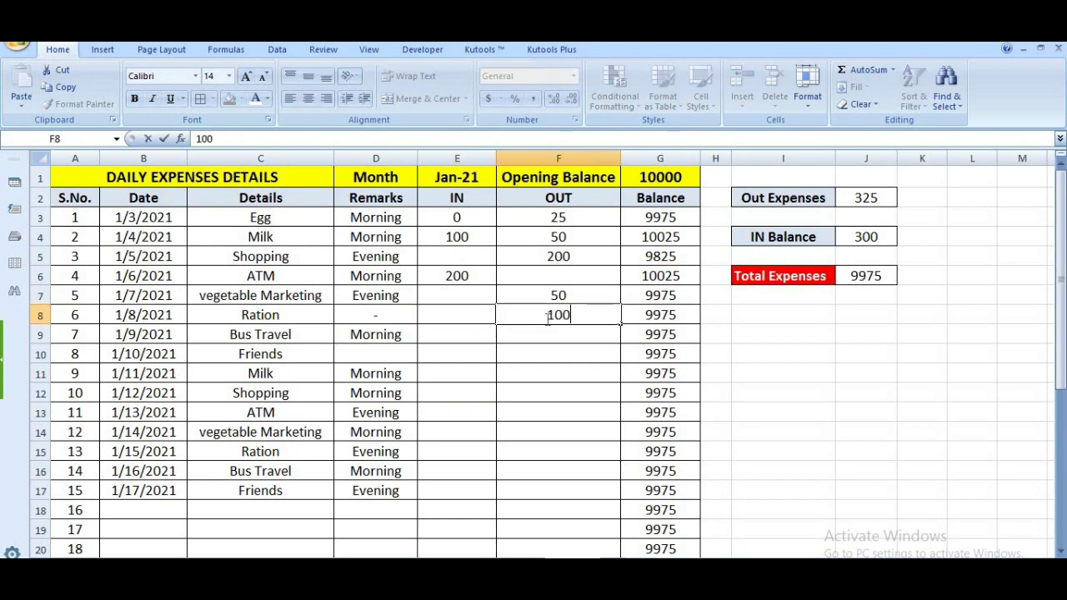
{"action": "key", "text": "Tab"}
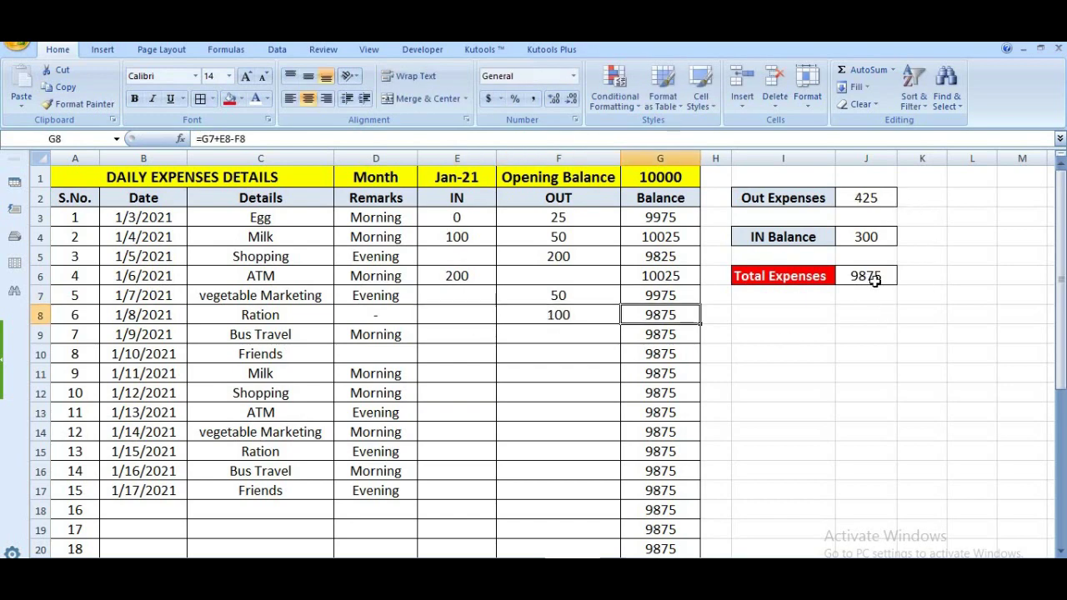